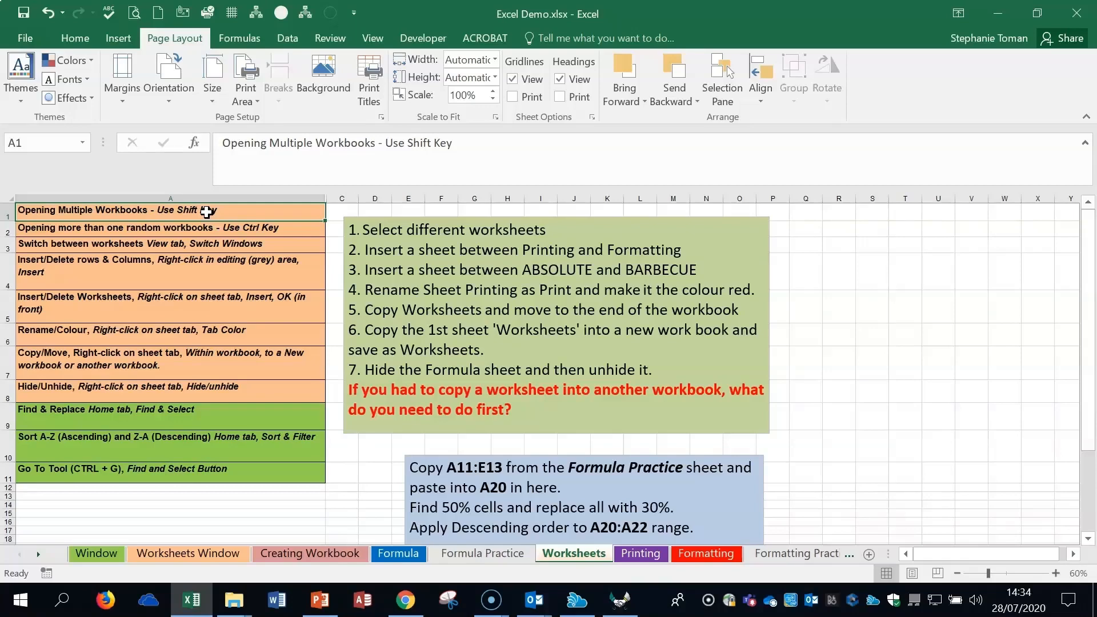
Show the list of open workbook windows available for switching.
click(372, 39)
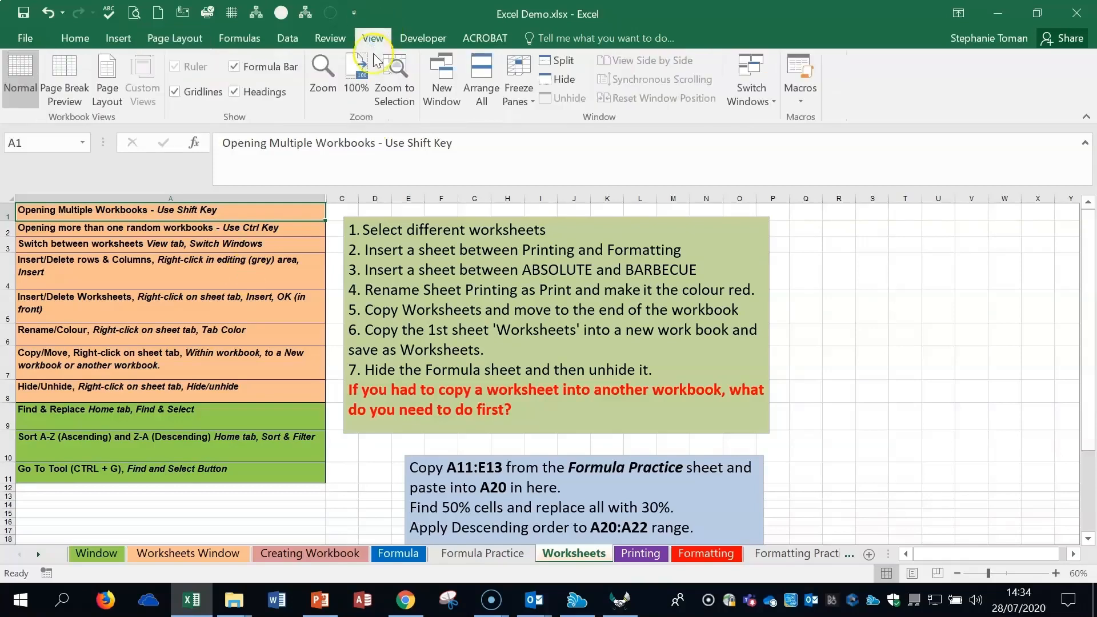
click(772, 101)
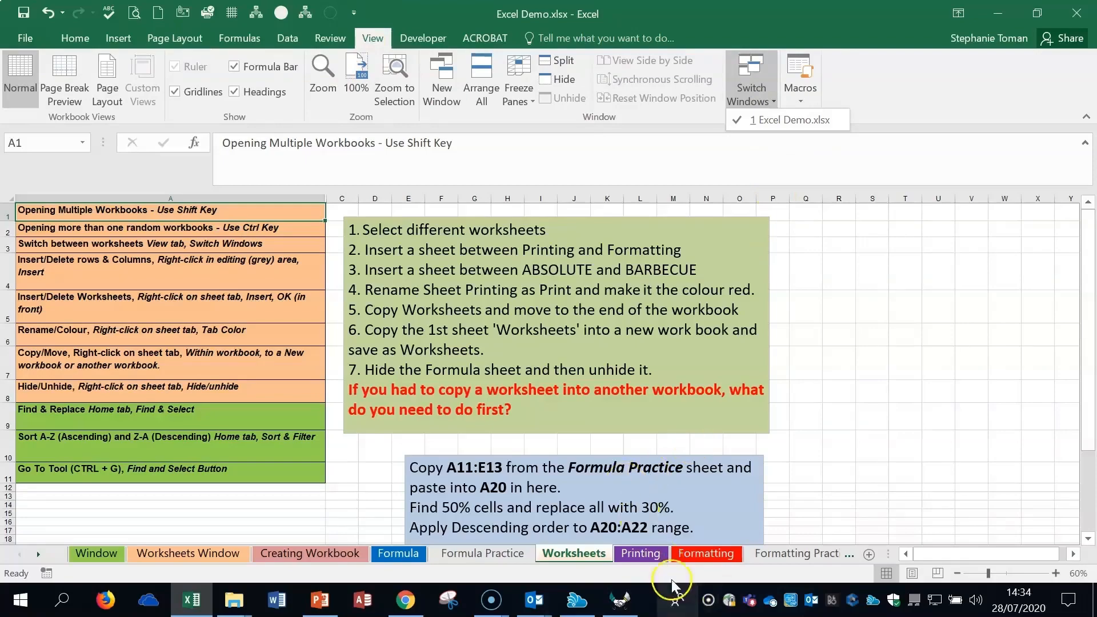
click(648, 559)
Switch back and forth between the Printing and Worksheets sheets, ending on Worksheets.
click(641, 554)
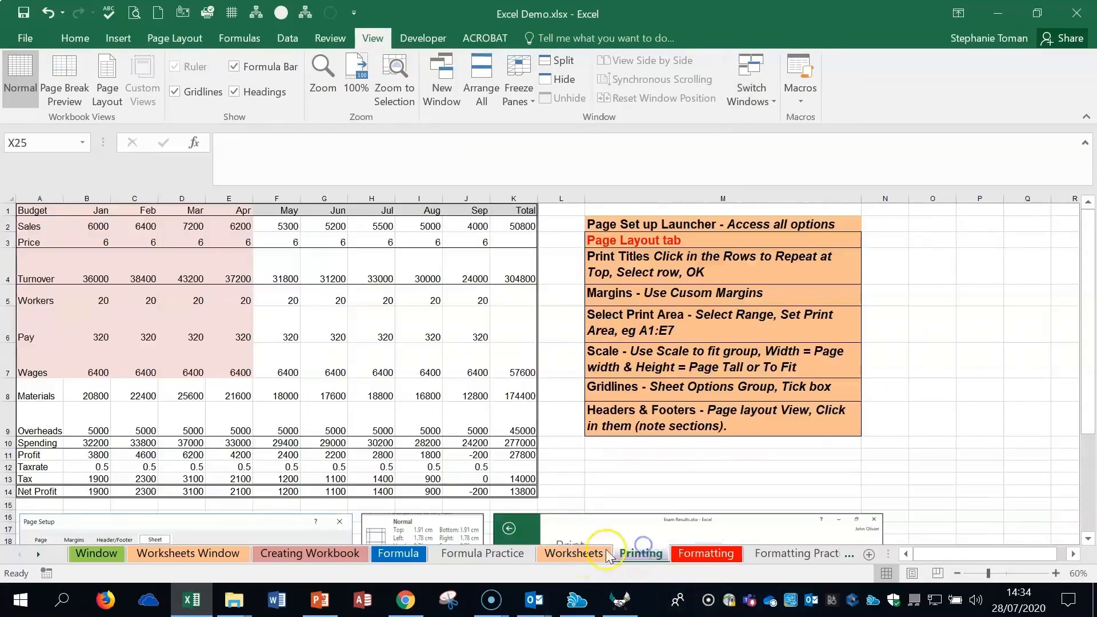
click(582, 556)
click(638, 555)
click(591, 556)
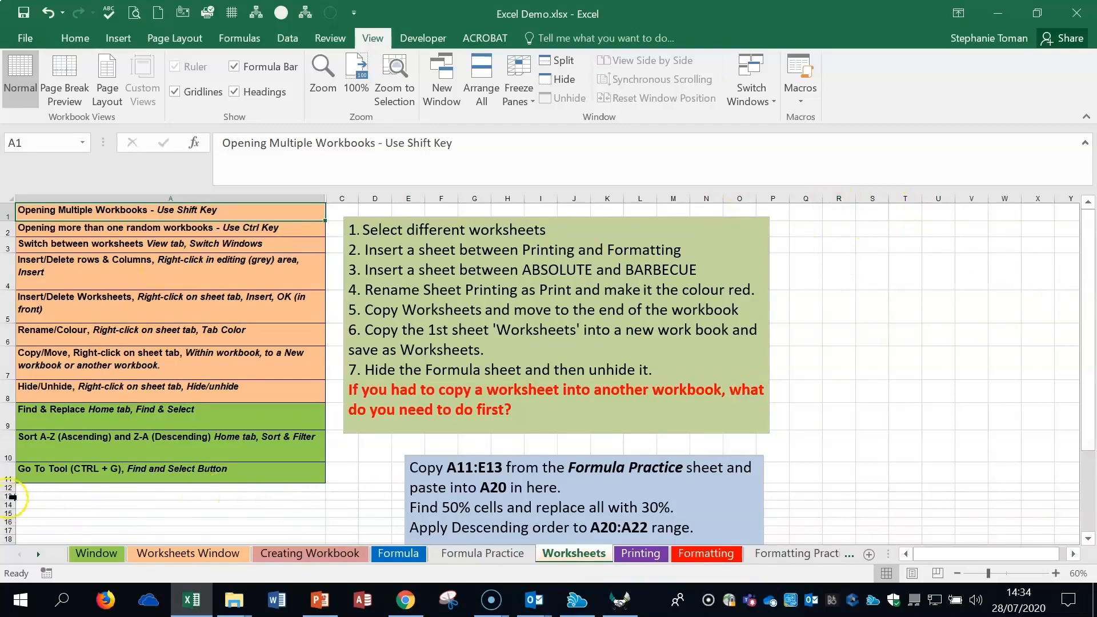
Insert a blank row above row 3 of the Worksheets sheet and undo the insertion.
click(1056, 573)
click(1056, 573)
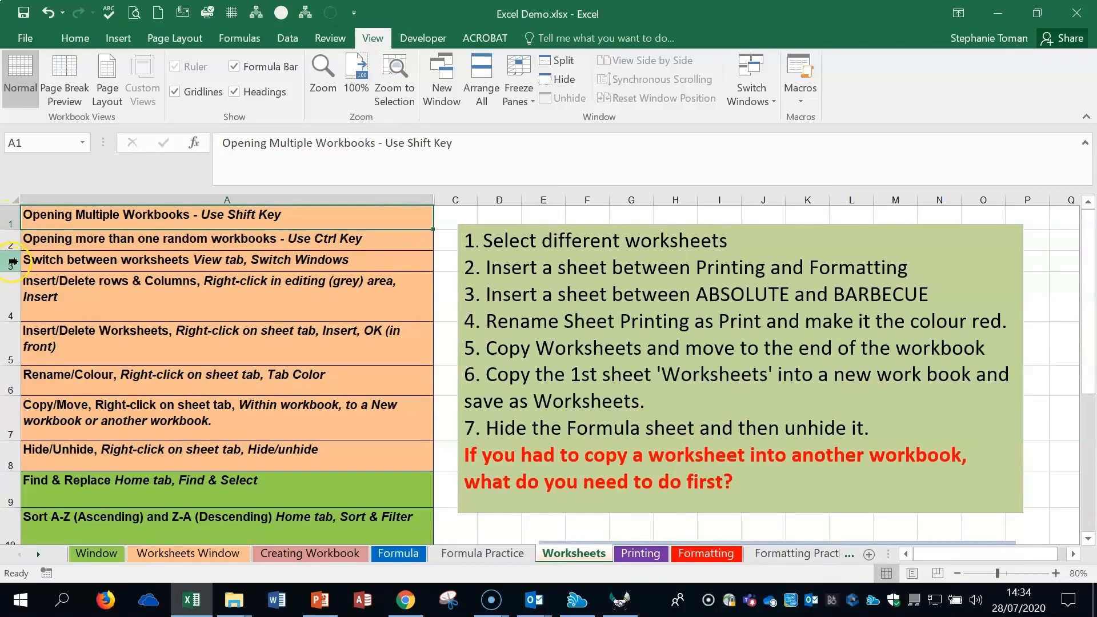
right_click(12, 262)
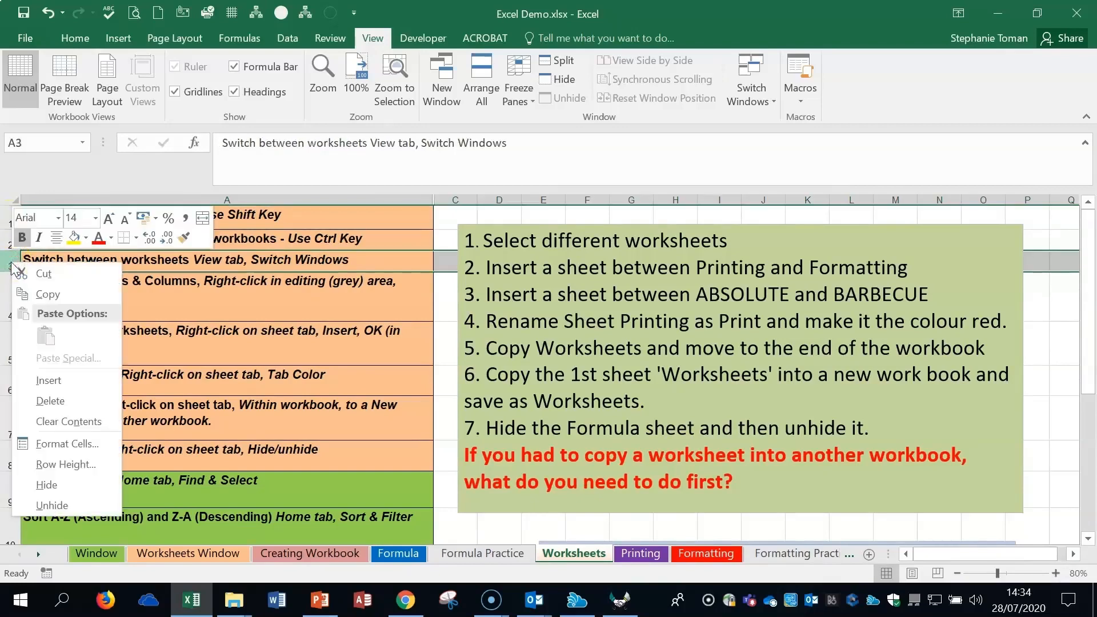
click(58, 379)
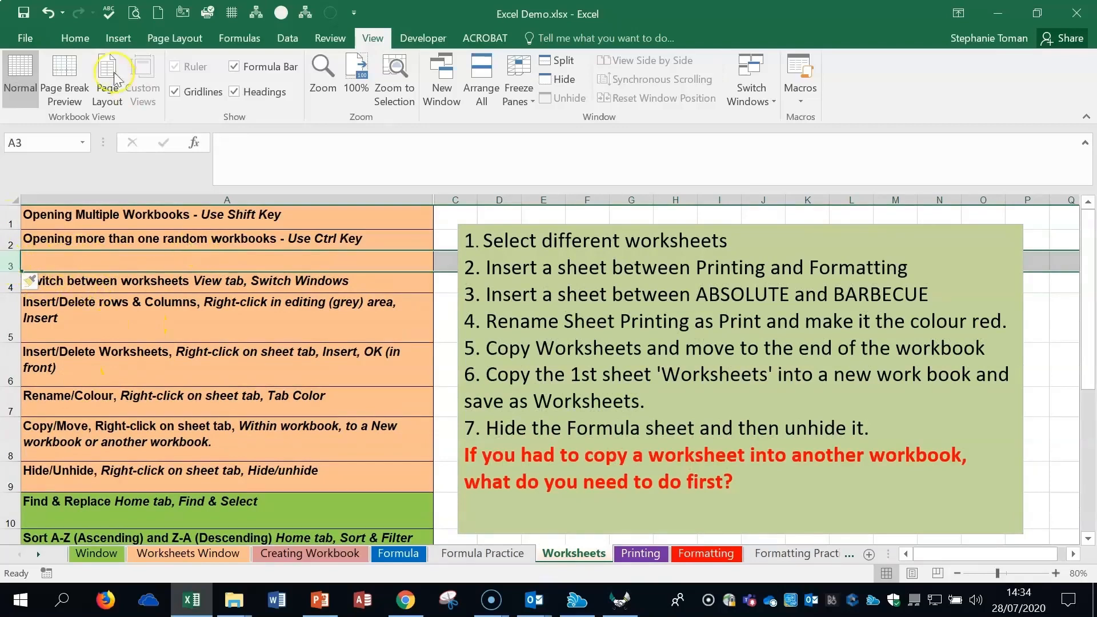
click(48, 13)
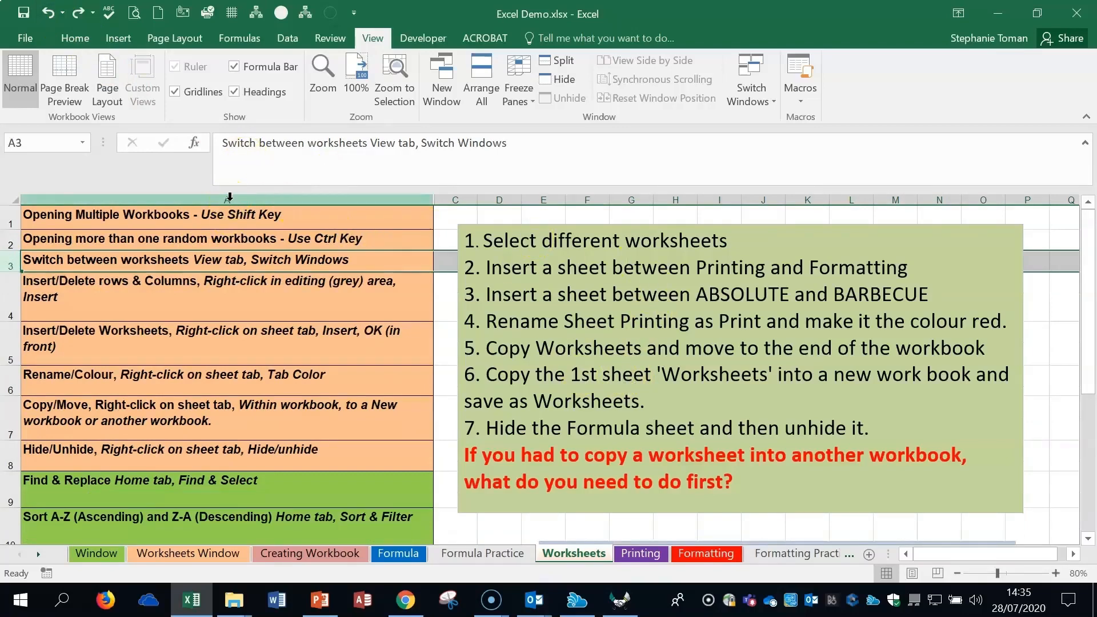
Insert a blank column before column A two times, undoing the insertion each time.
right_click(230, 197)
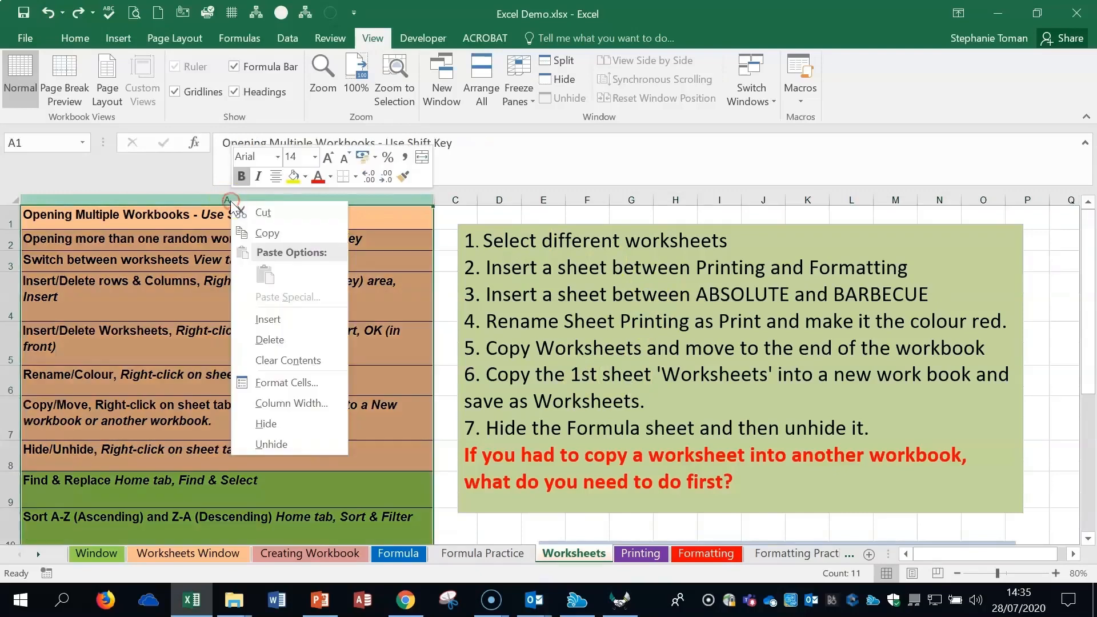
click(294, 317)
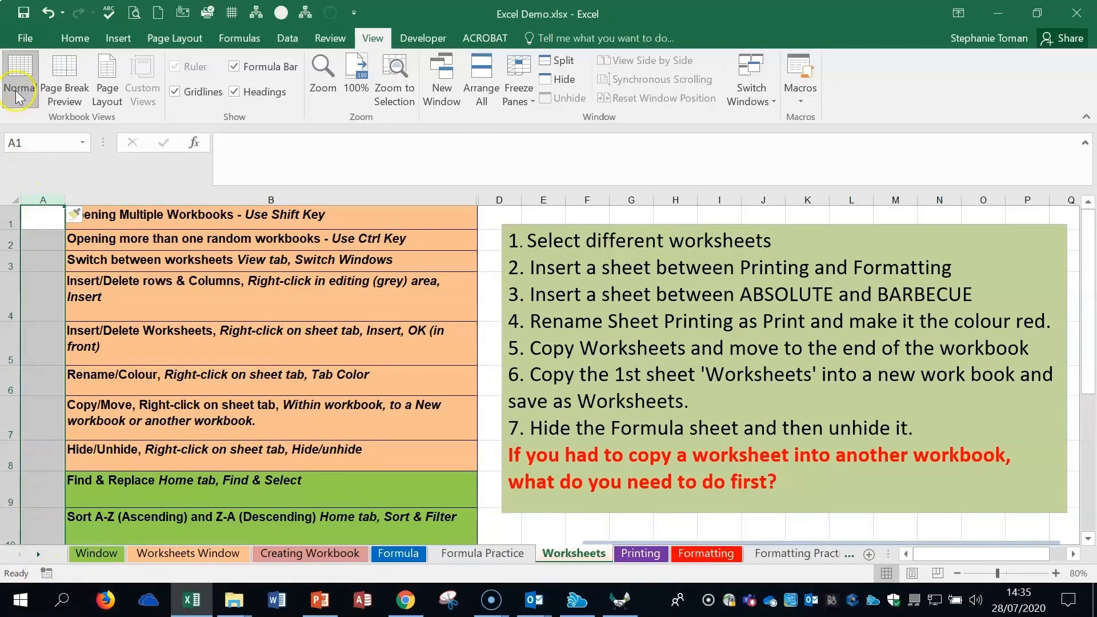
click(47, 14)
click(196, 195)
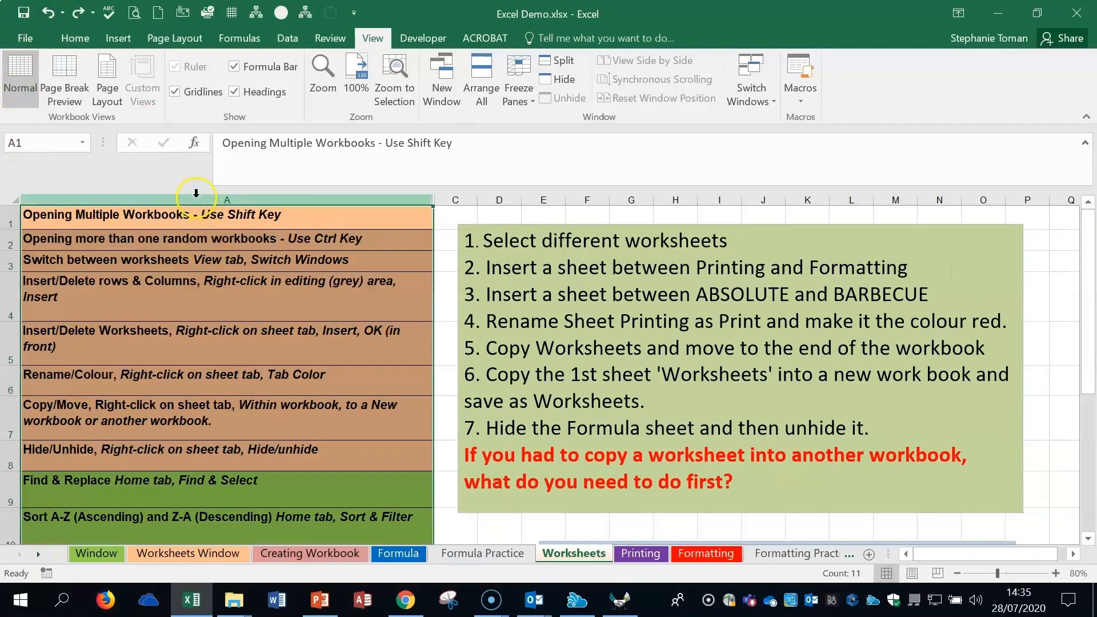
right_click(196, 198)
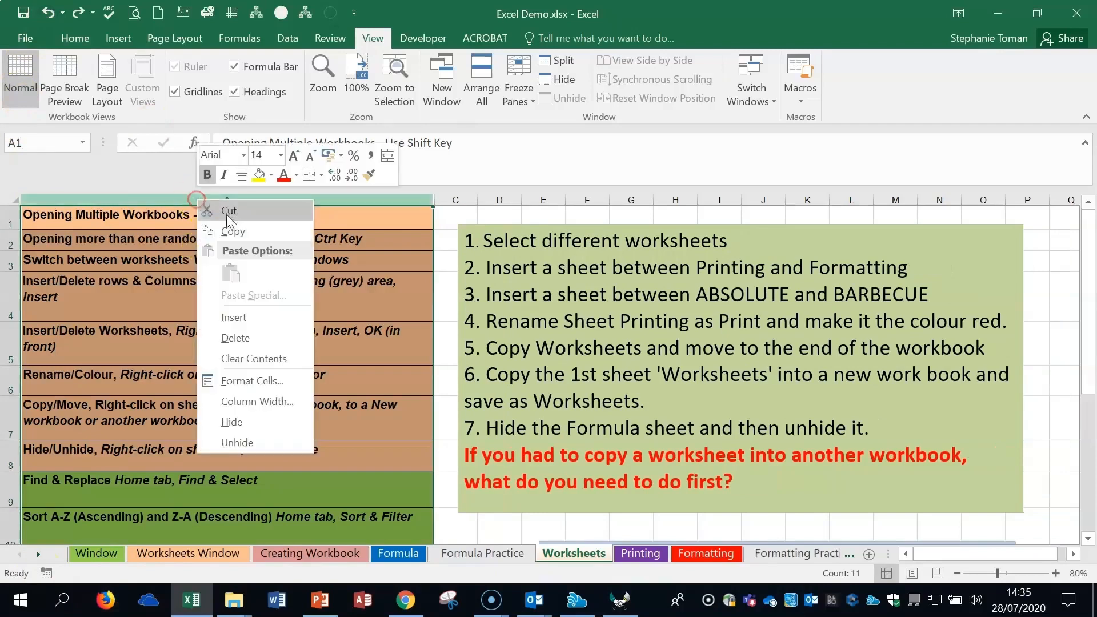
click(256, 316)
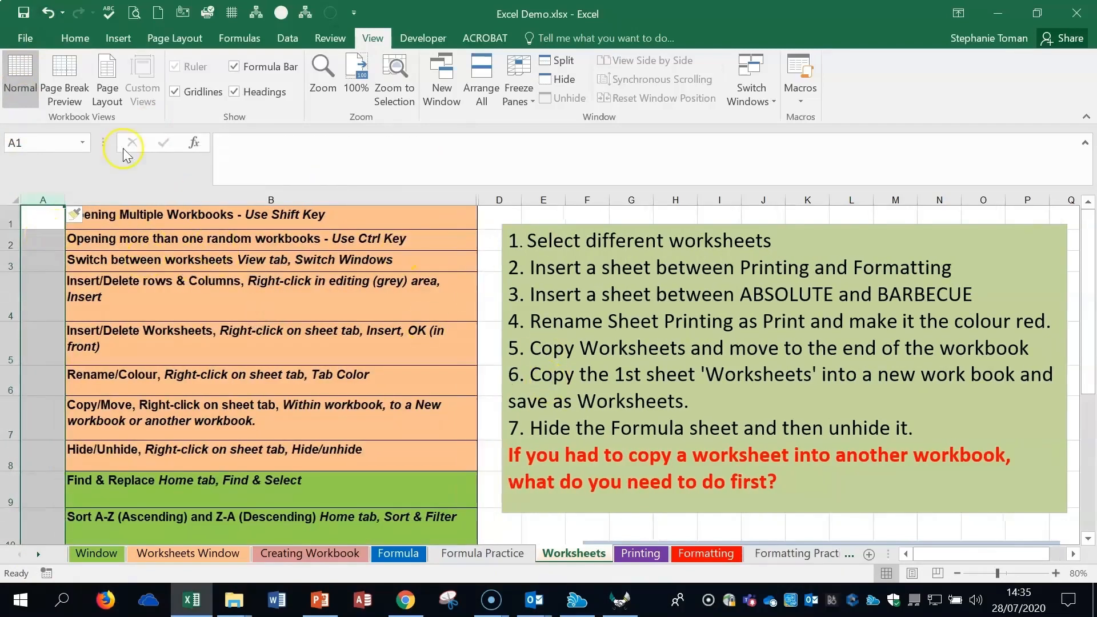
click(43, 16)
Insert a blank row above row 4, undo the insertion, and select cell A4.
right_click(12, 298)
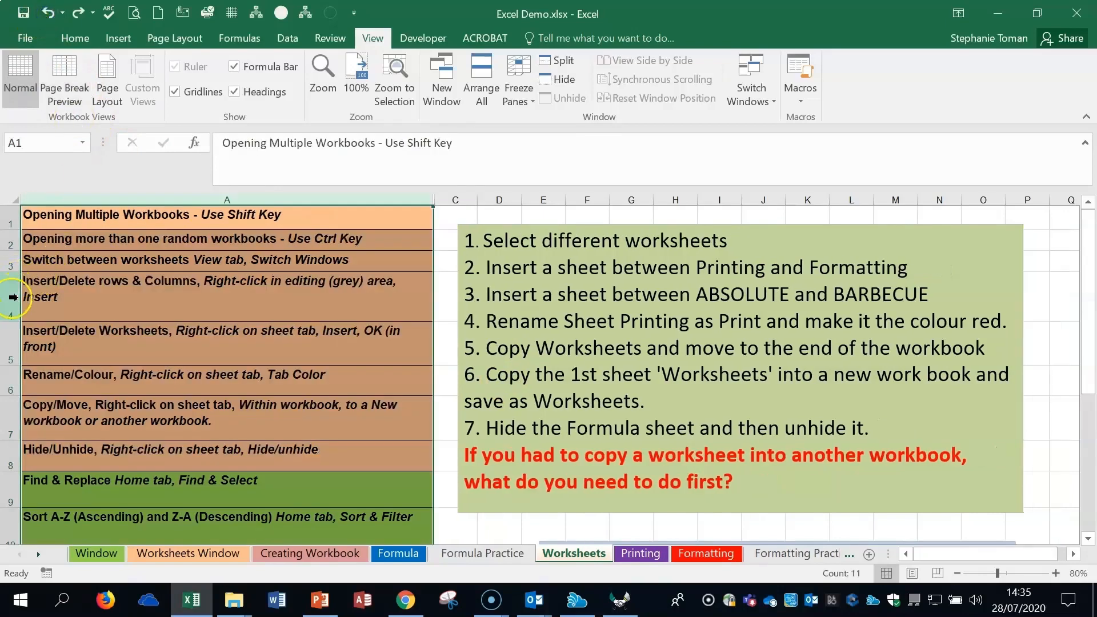
click(50, 416)
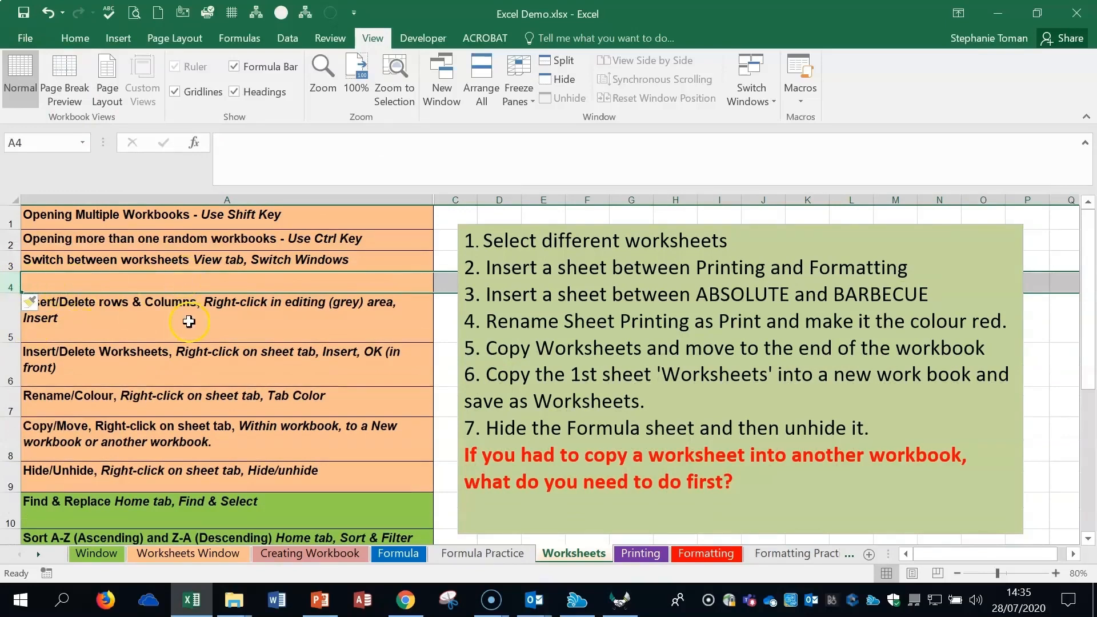
click(49, 16)
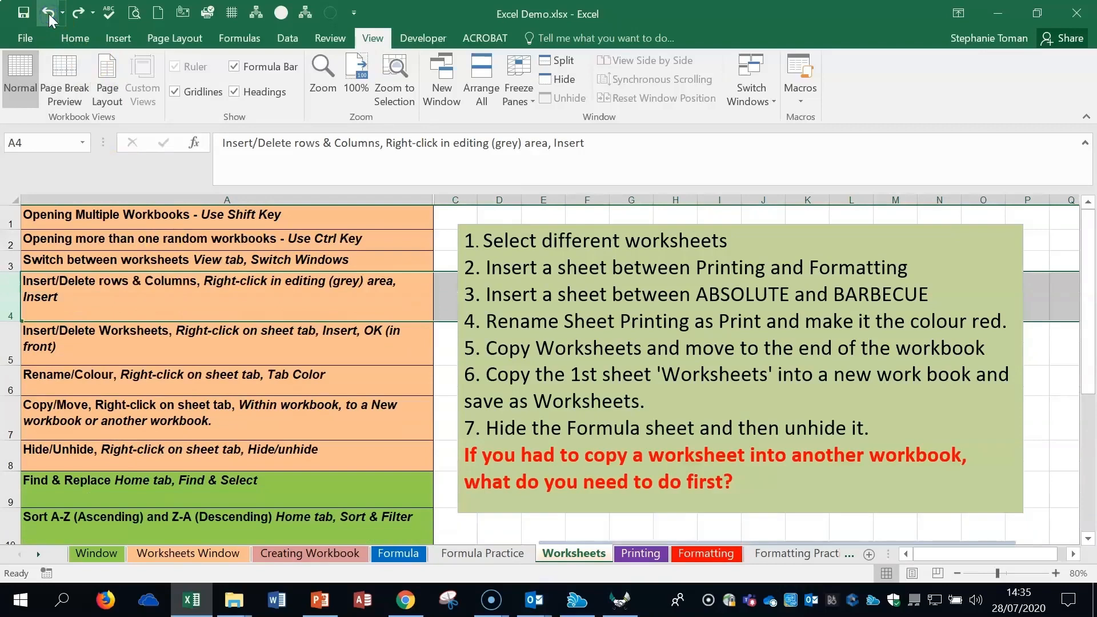
click(337, 299)
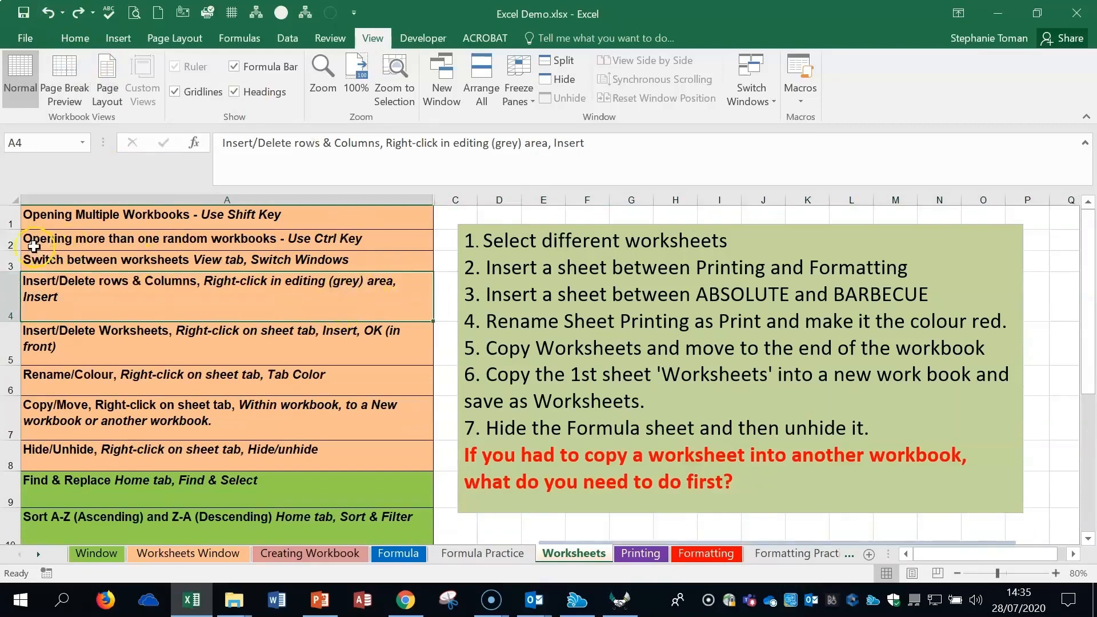
Insert a new worksheet in front of Formula Practice and delete it again.
click(173, 353)
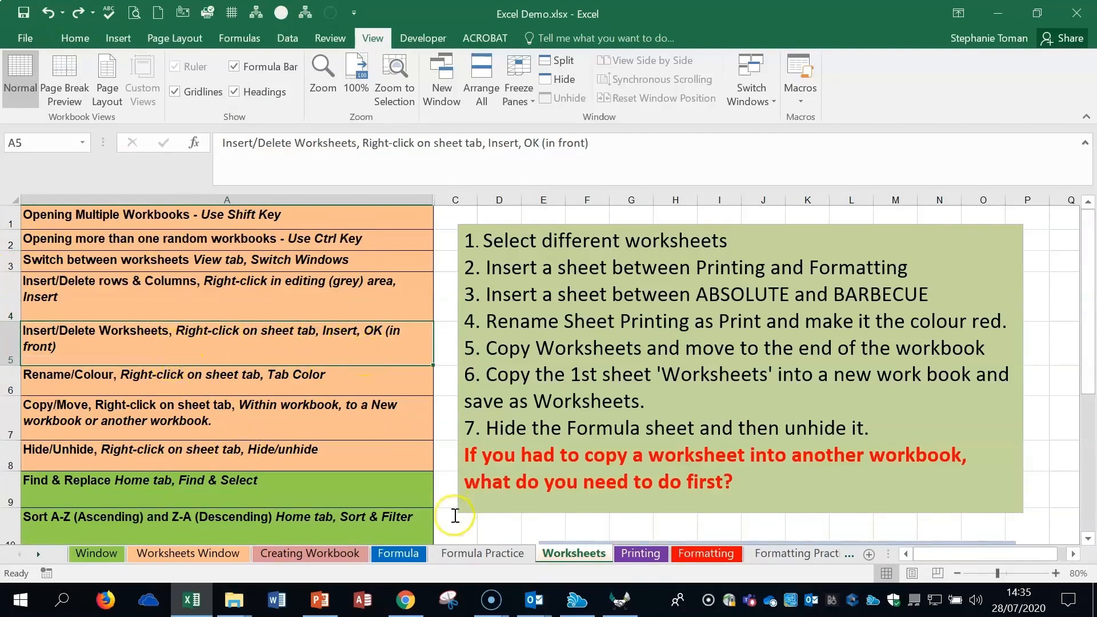
right_click(483, 556)
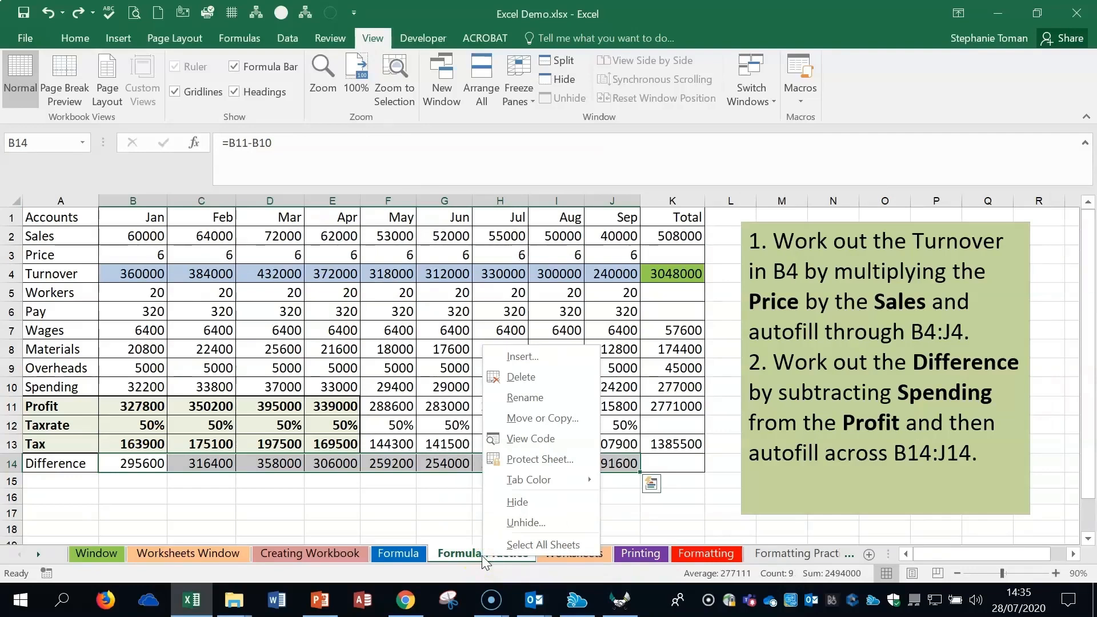
click(533, 357)
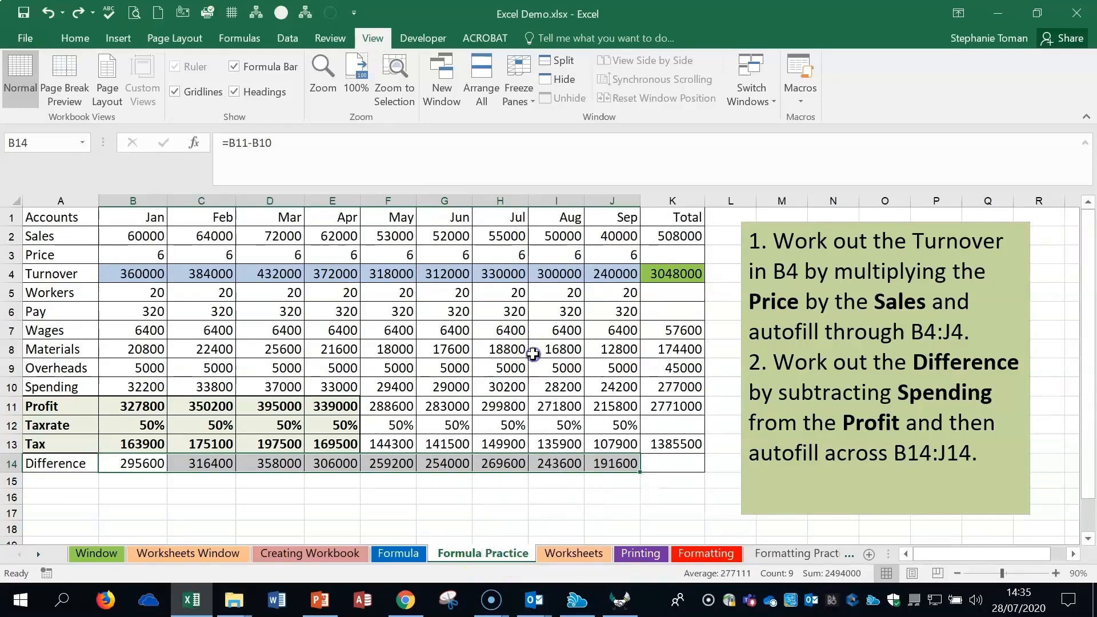
click(660, 486)
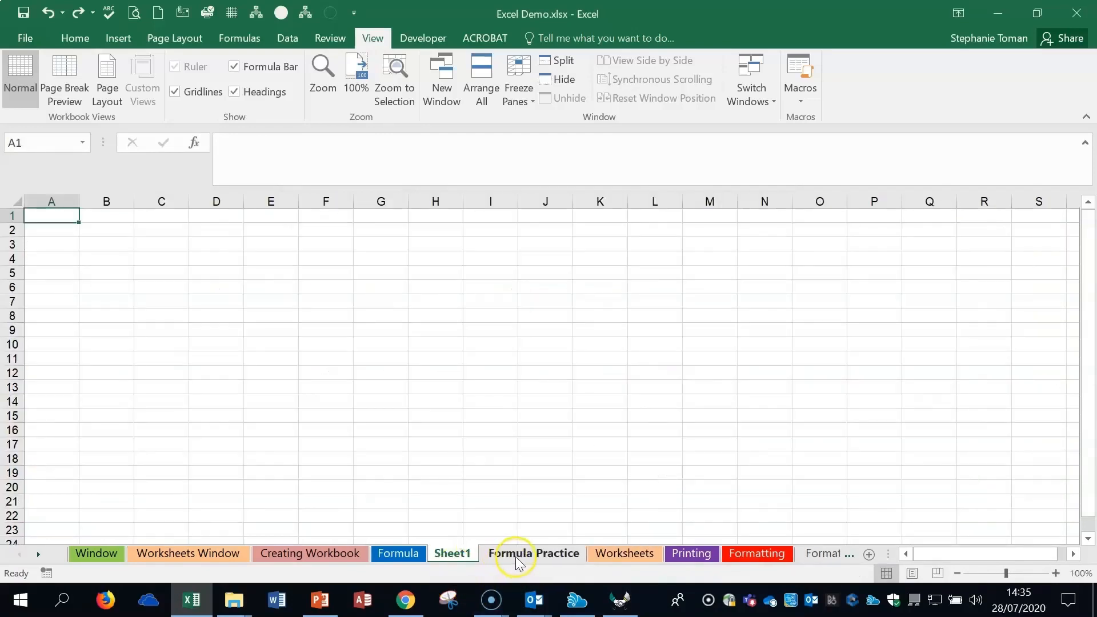
right_click(450, 553)
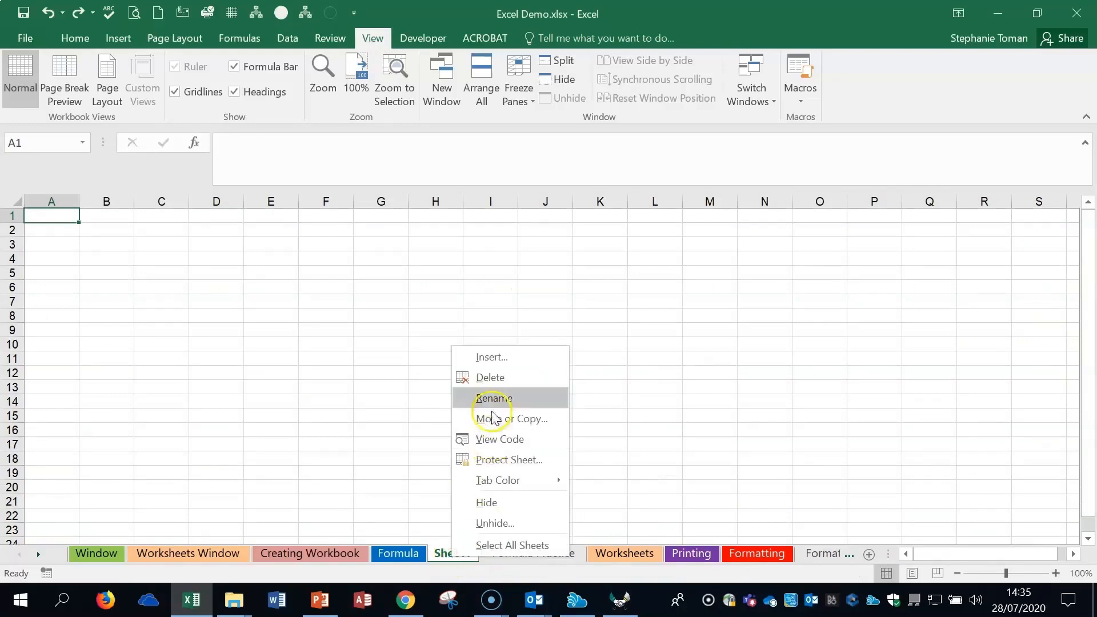
click(489, 378)
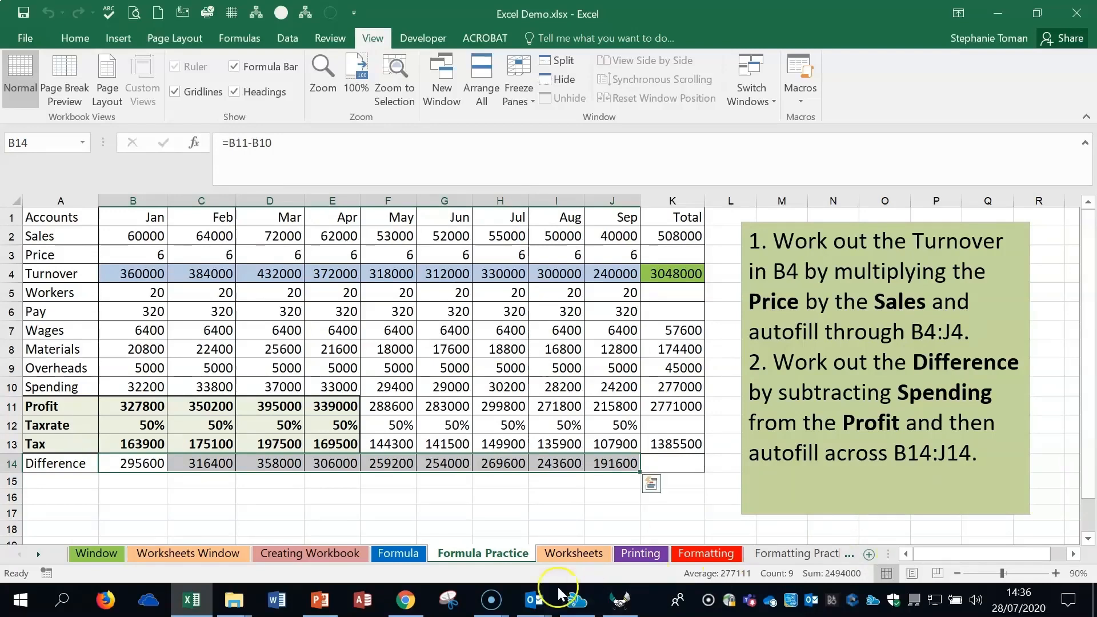
Repeat the sheet demonstration by adding another blank worksheet before Formula Practice and removing it.
click(501, 556)
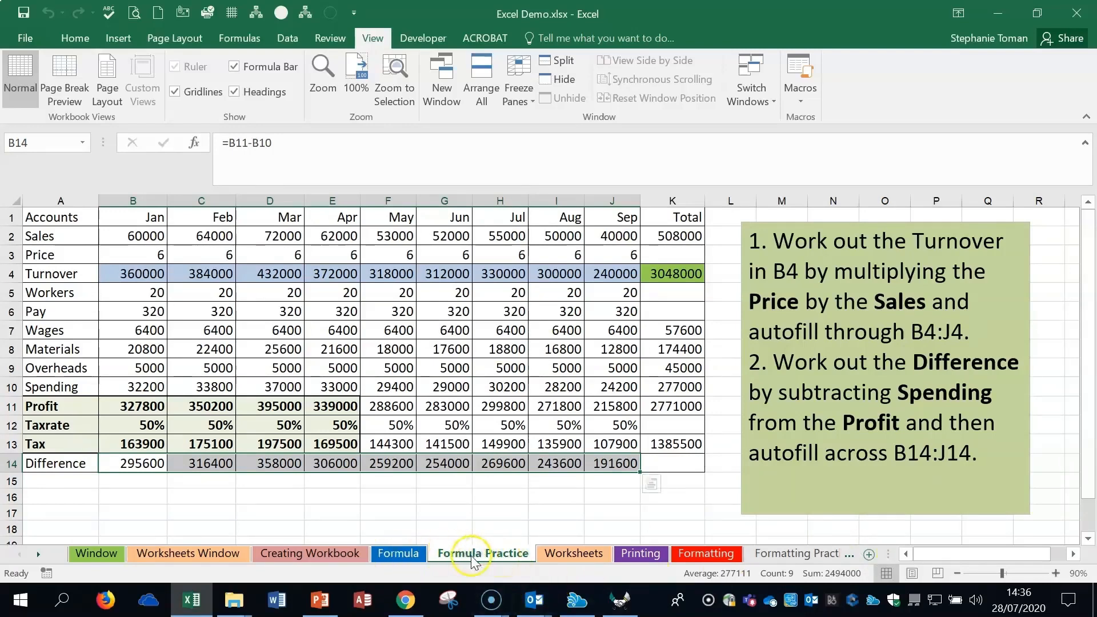
right_click(489, 558)
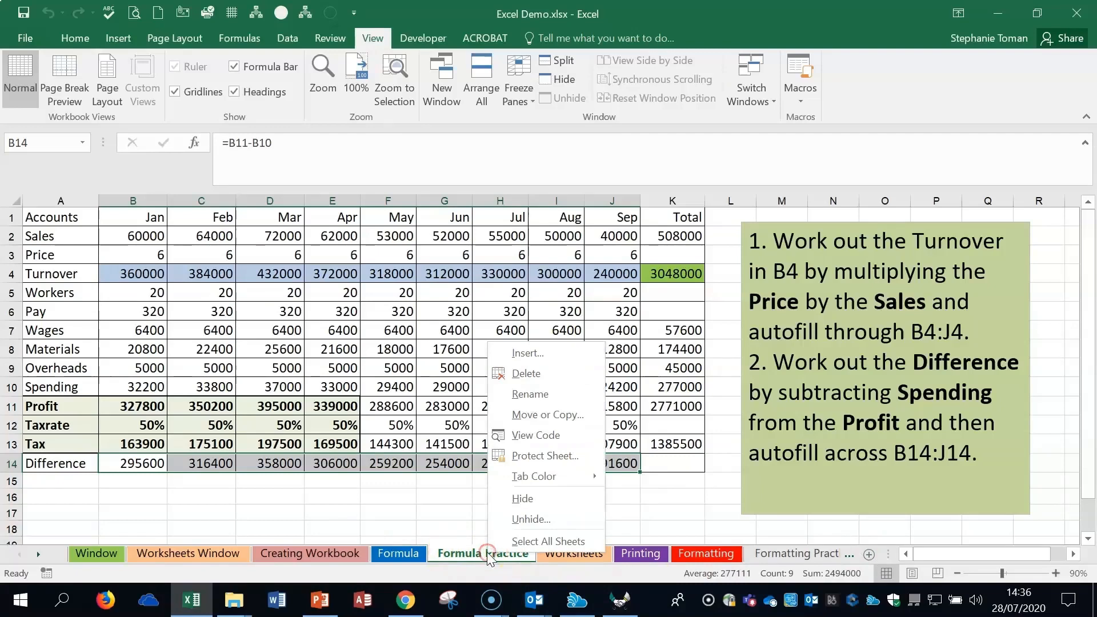
click(547, 363)
click(669, 481)
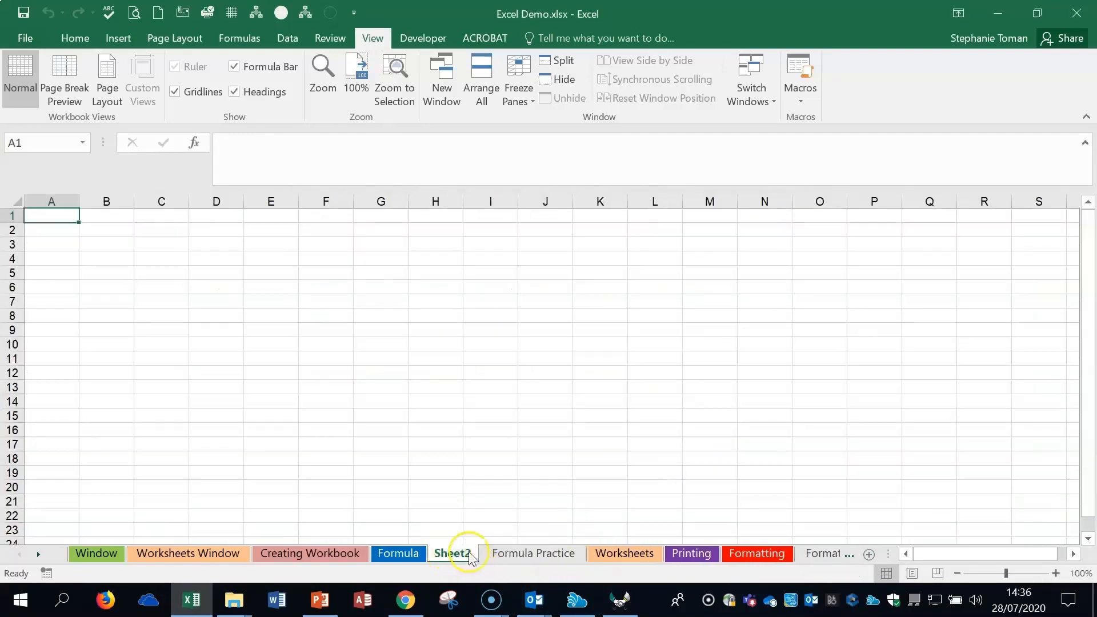
right_click(472, 559)
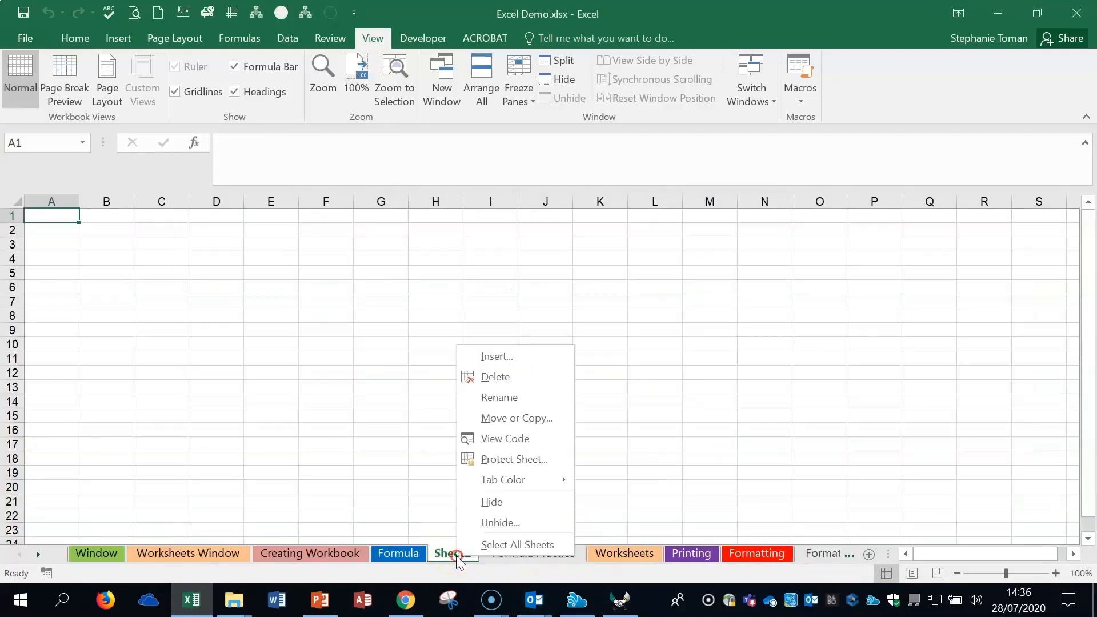
click(521, 377)
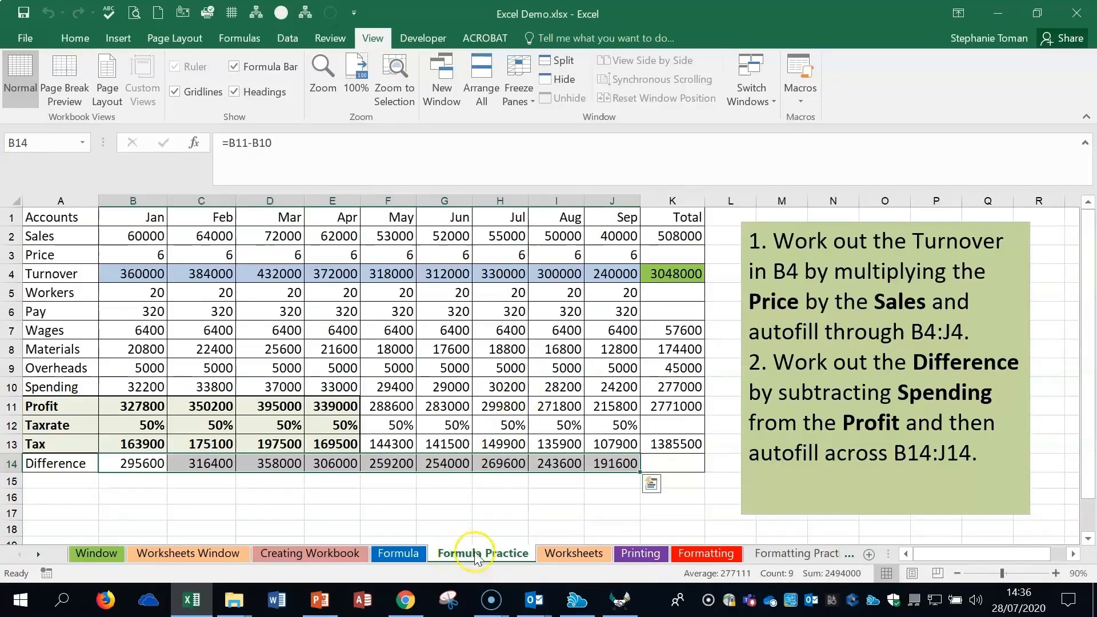
Edit the Formula Practice sheet name by adding "fff" before "Practice", remove those letters, and finish editing the name.
click(535, 600)
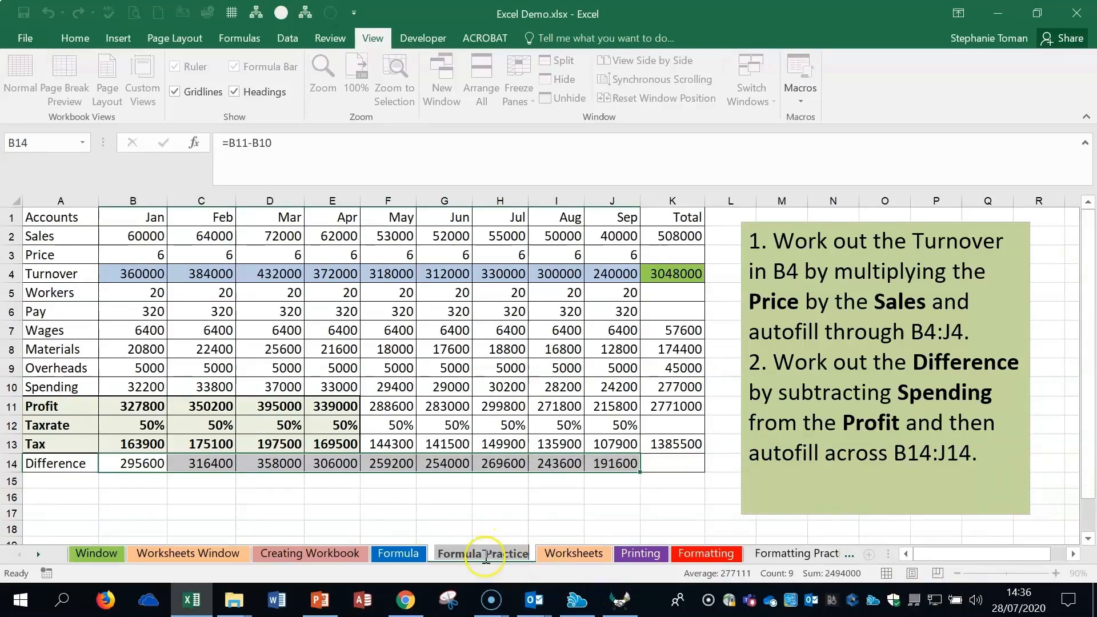
click(486, 550)
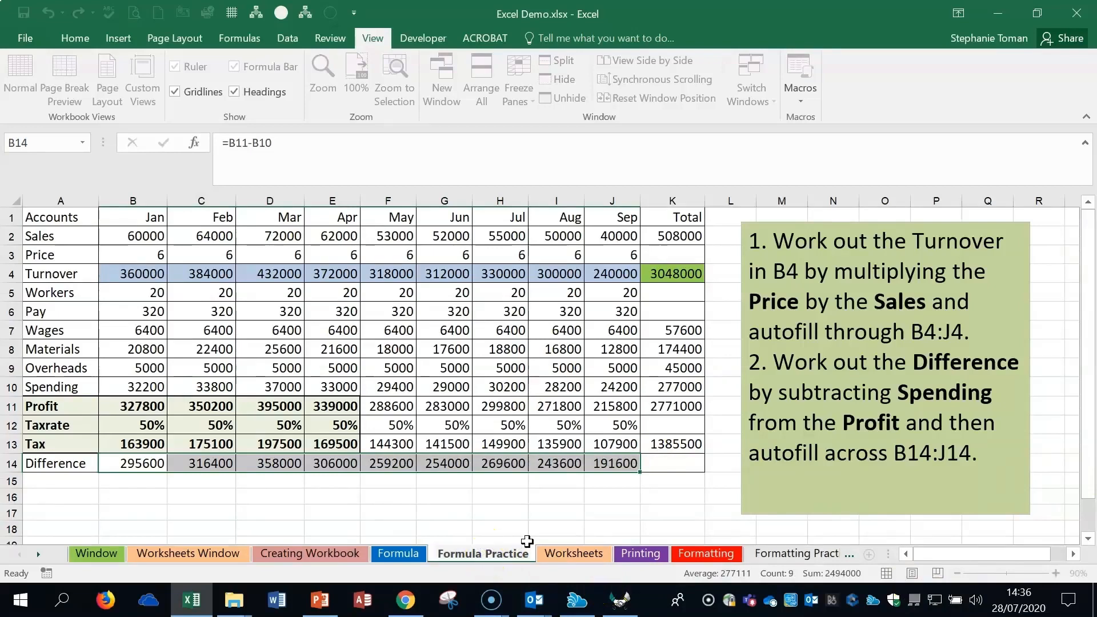
text(fff)
click(531, 541)
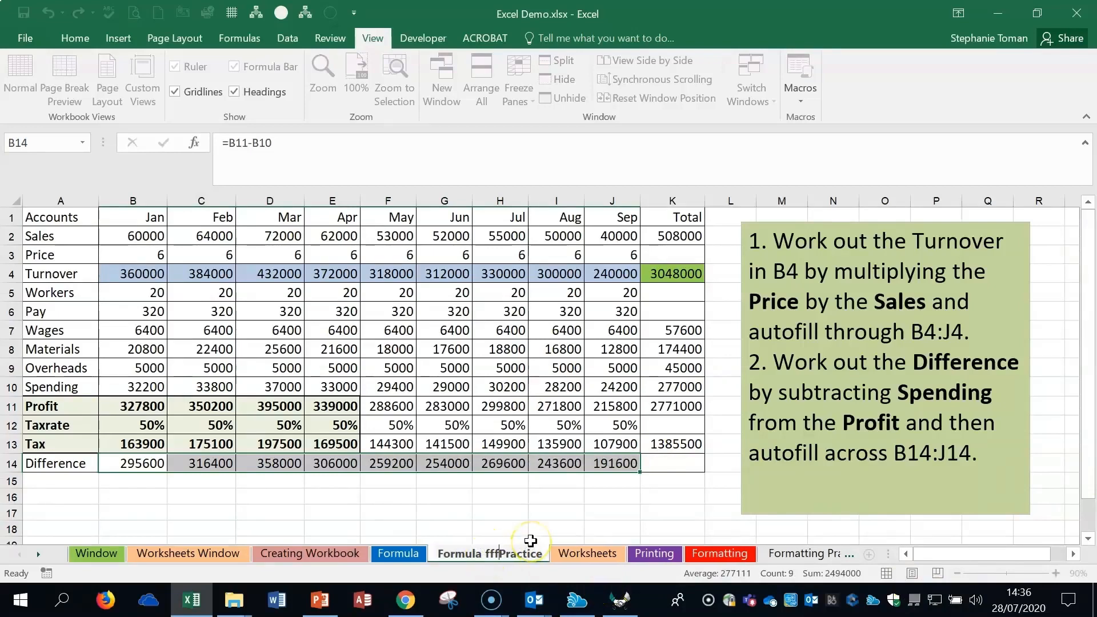
key(BackSpace)
key(BackSpace)
key(BackSpace)
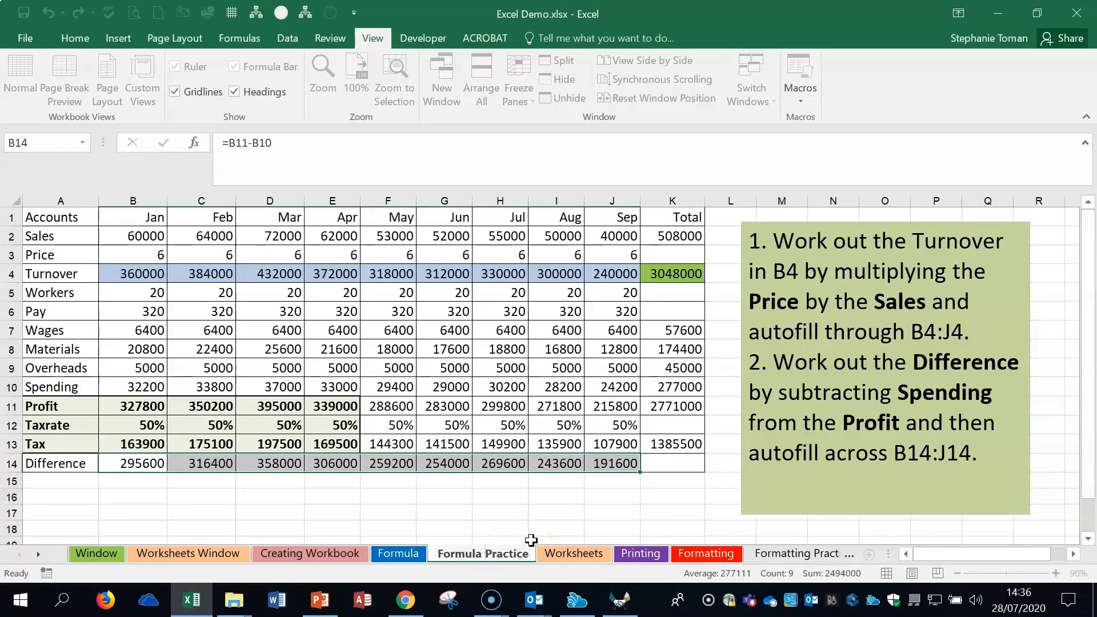
click(497, 501)
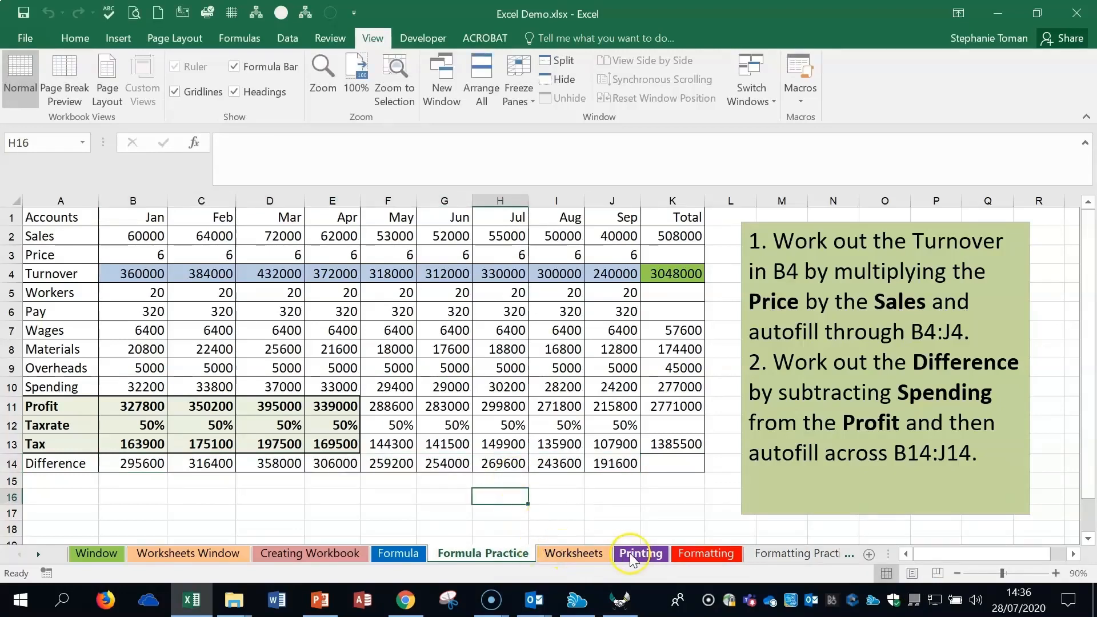
Bring up the tab colour choices for the Formula Practice sheet and close them without choosing a colour.
click(572, 554)
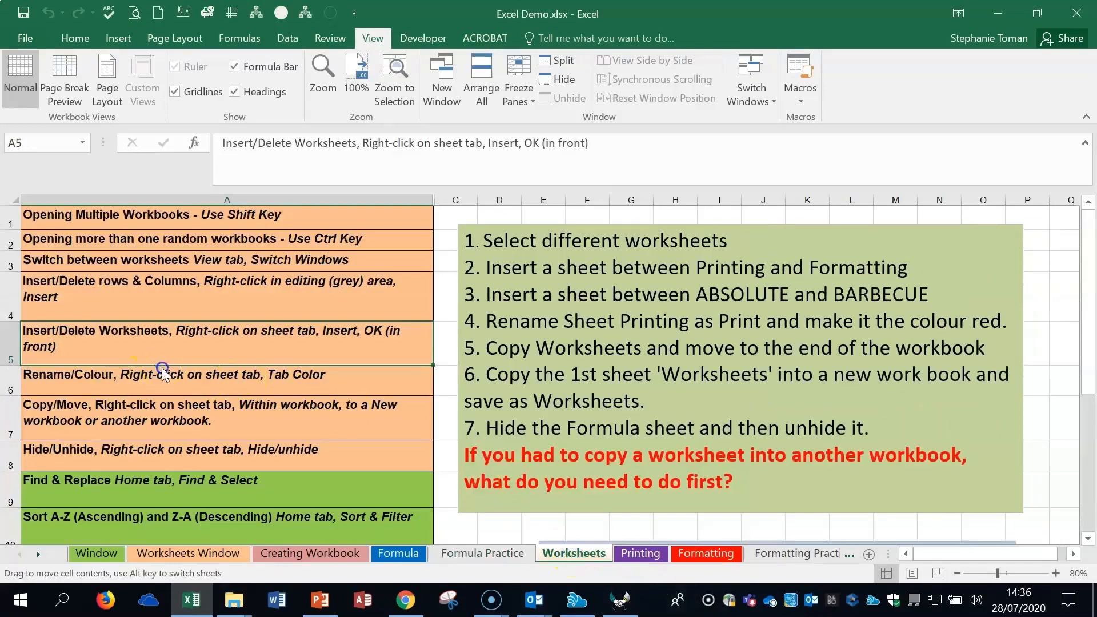
right_click(483, 557)
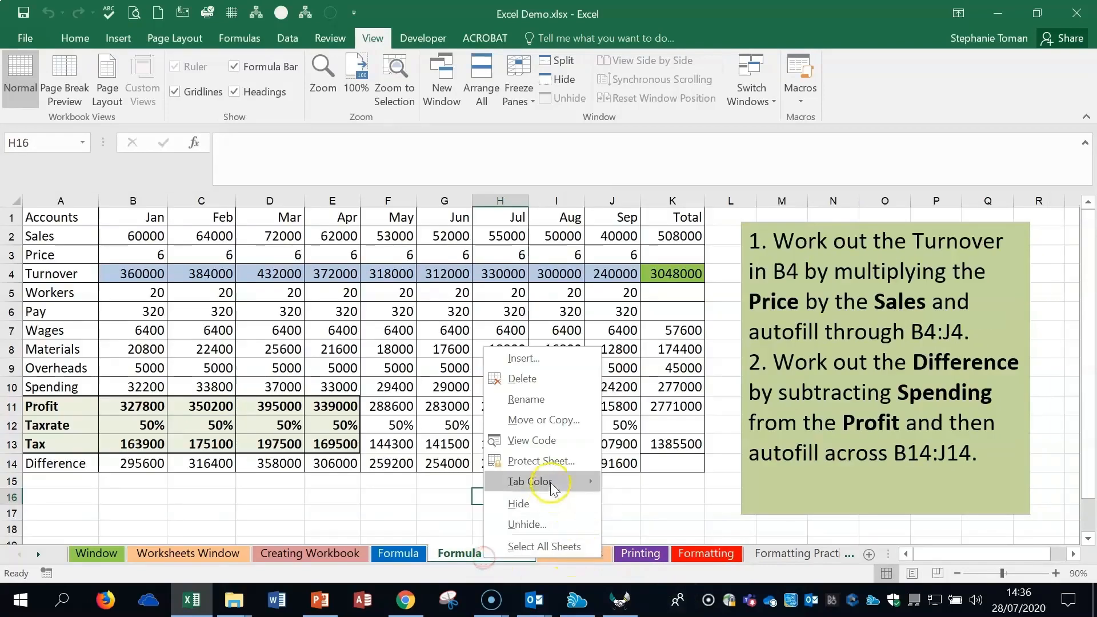
mouse_move(554, 482)
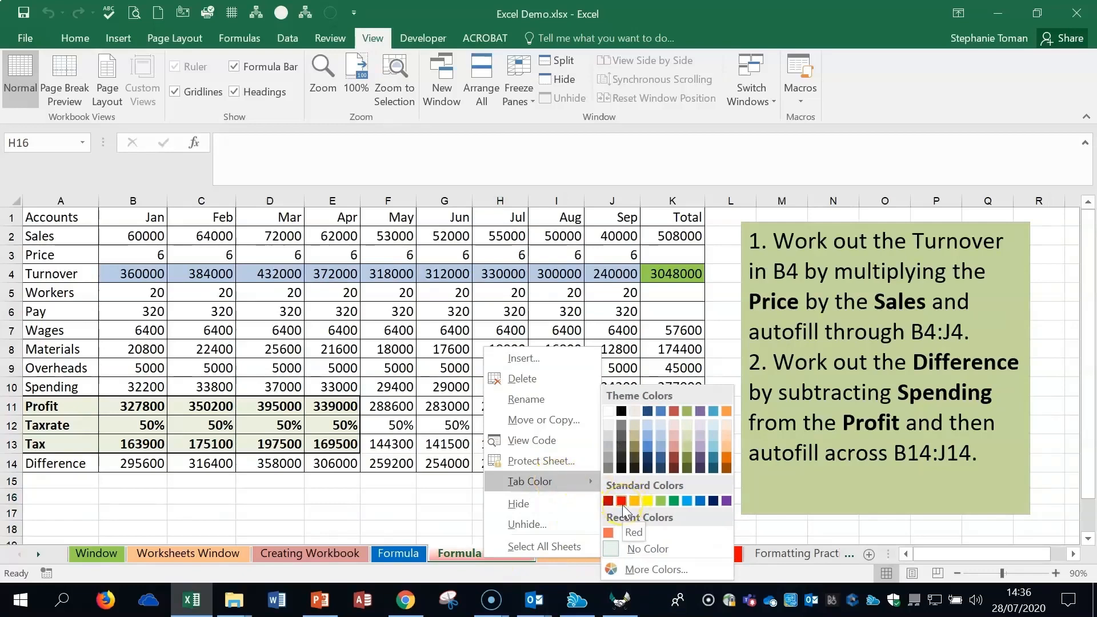
click(467, 559)
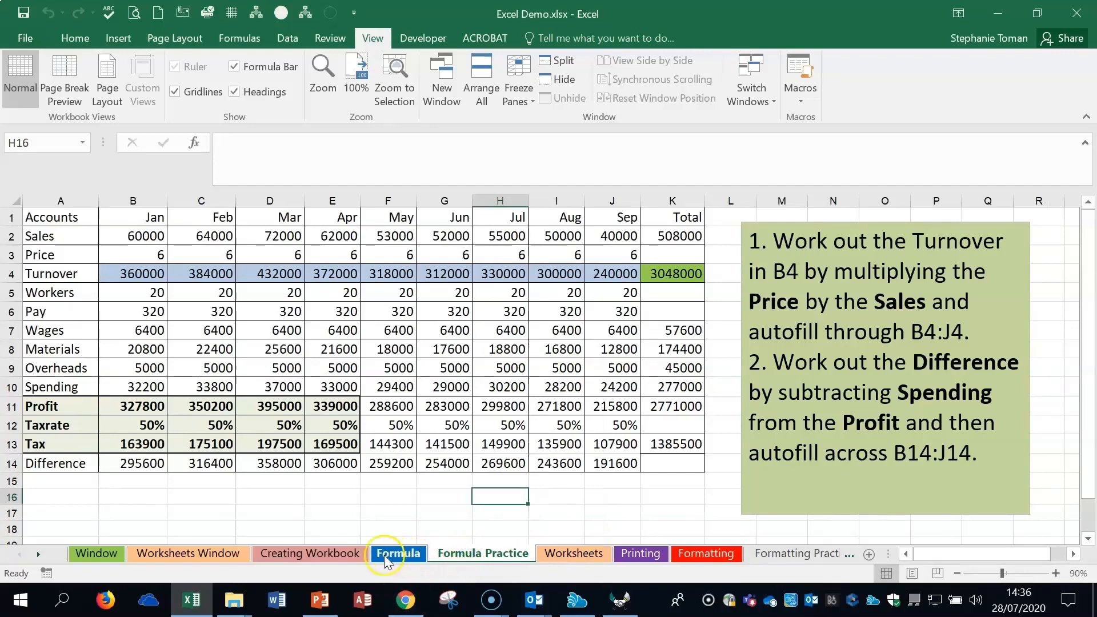
Return to the Worksheets sheet and select the Rename/Colour note in A6, followed by the Copy/Move note in A7.
click(561, 558)
click(213, 382)
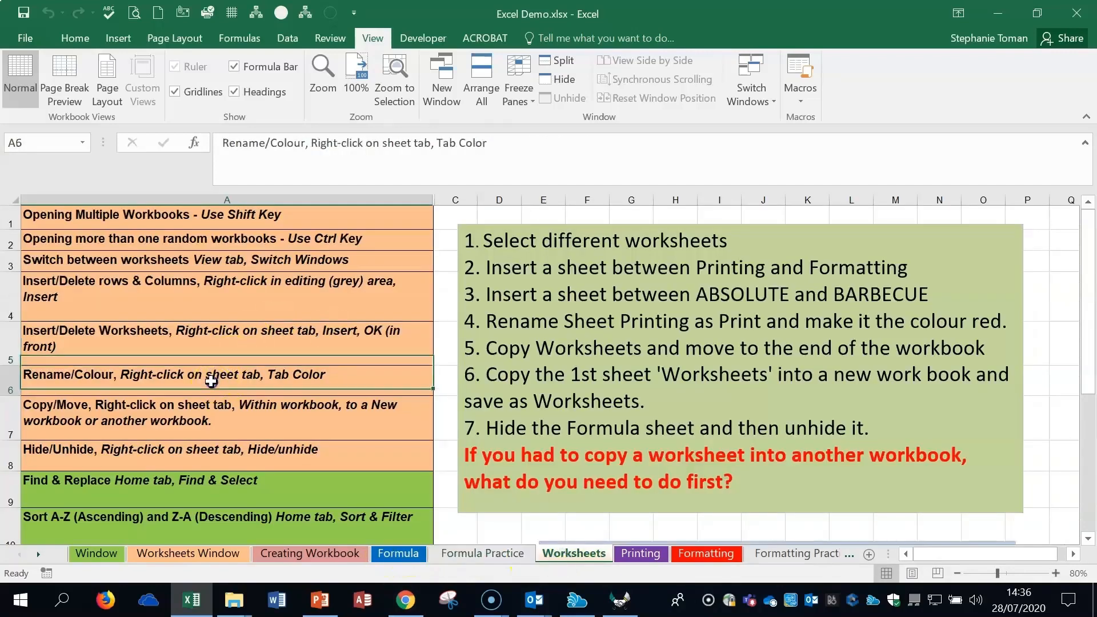
click(206, 420)
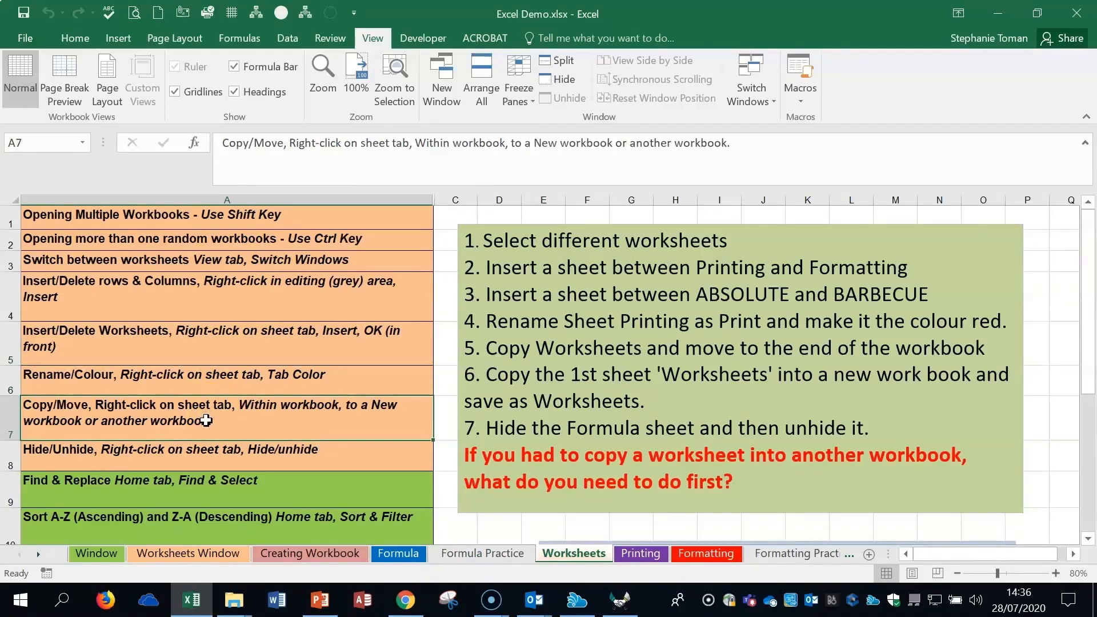
click(248, 405)
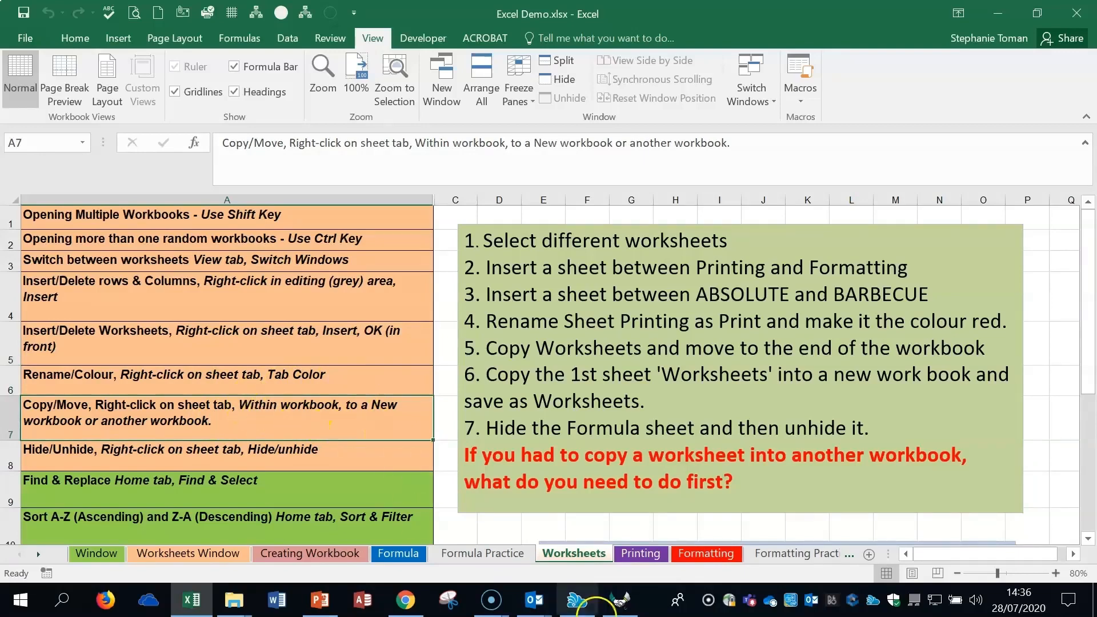
Open Linked Demo Chart.xlsx from the Excel Lecture Materials folder and switch back to the Excel Demo.xlsx window.
click(998, 13)
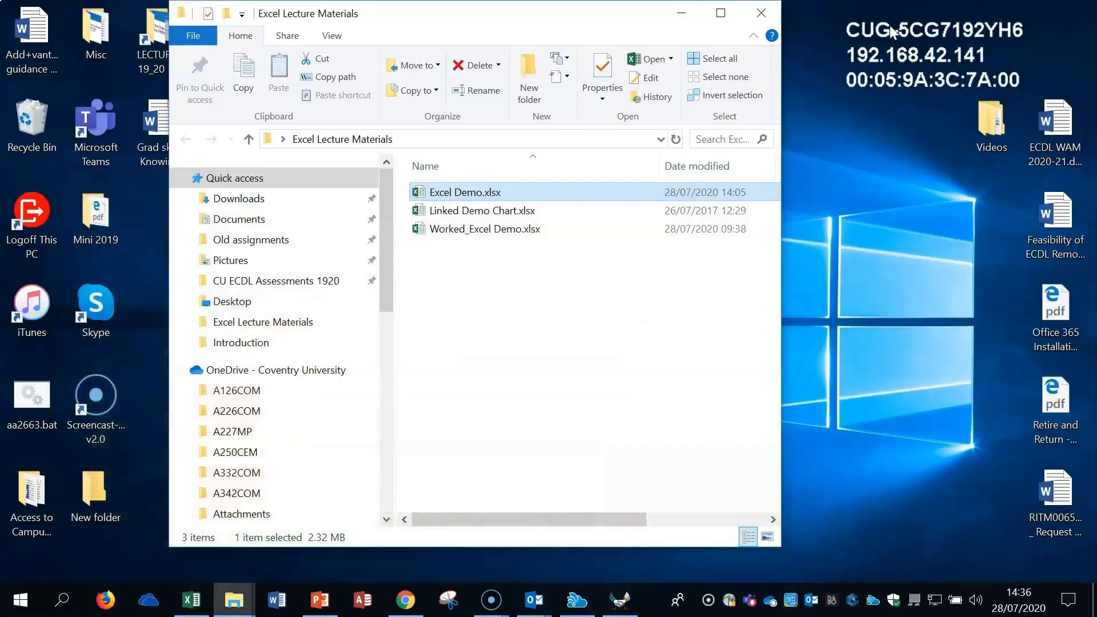
double_click(479, 211)
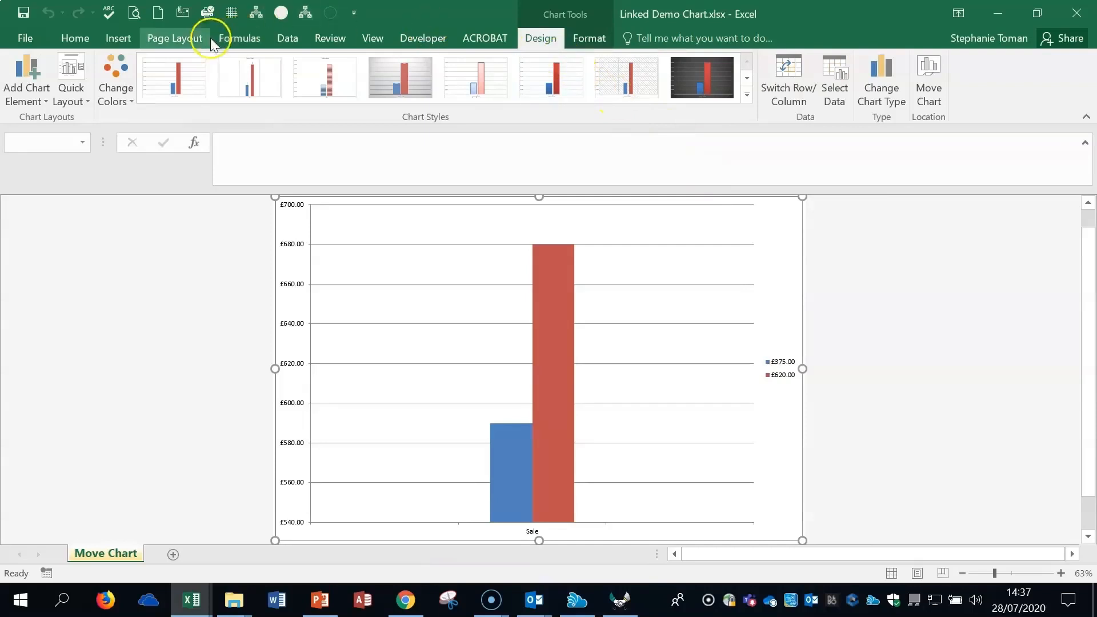
click(374, 38)
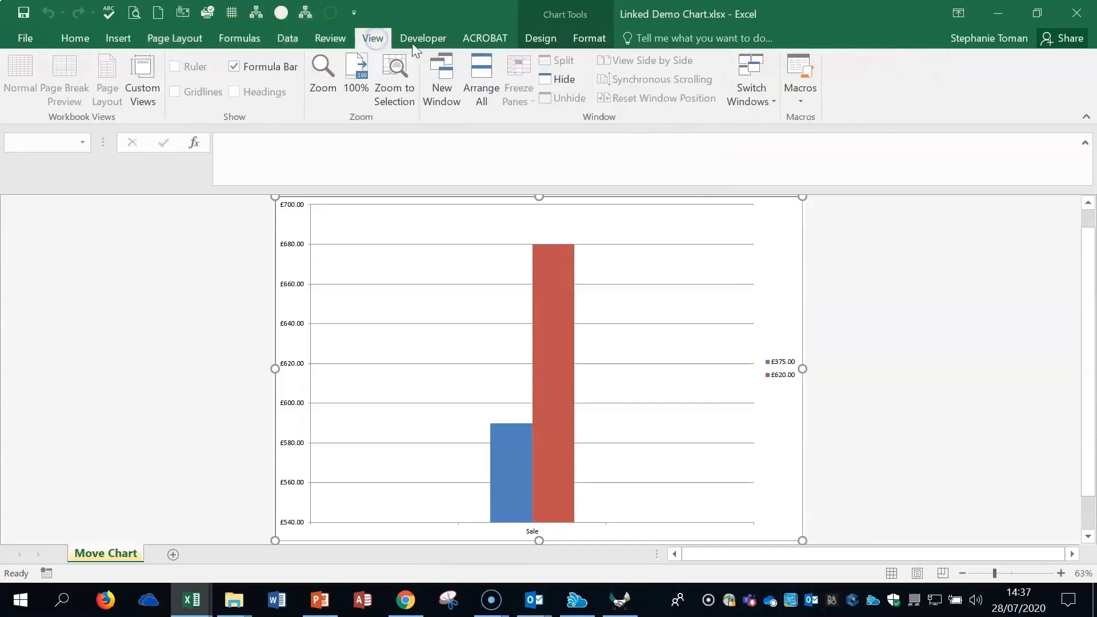
click(771, 101)
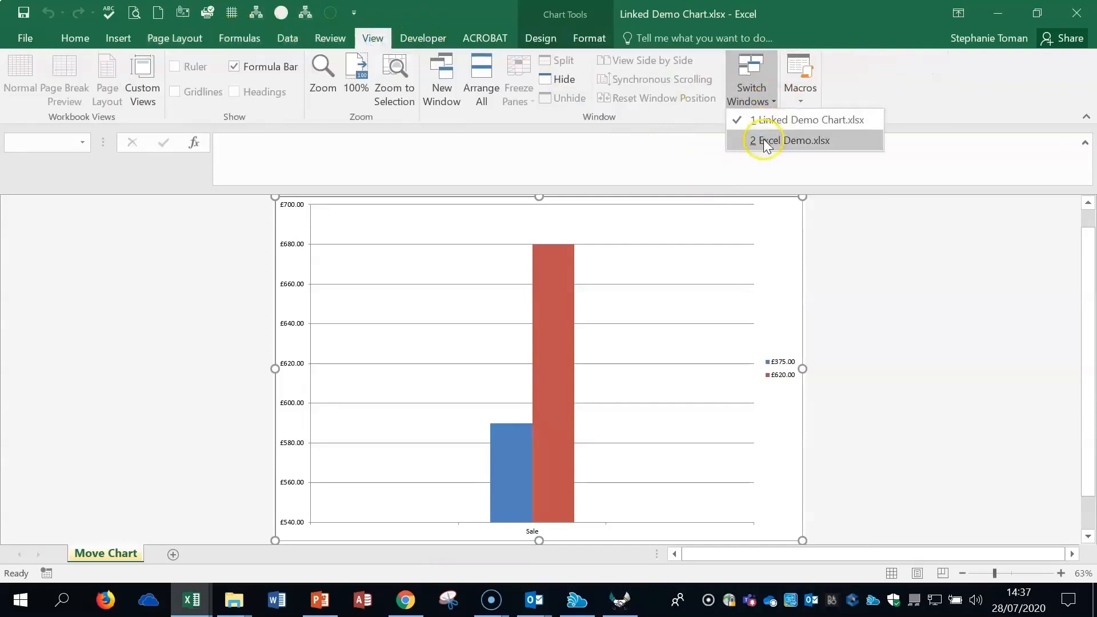
click(782, 147)
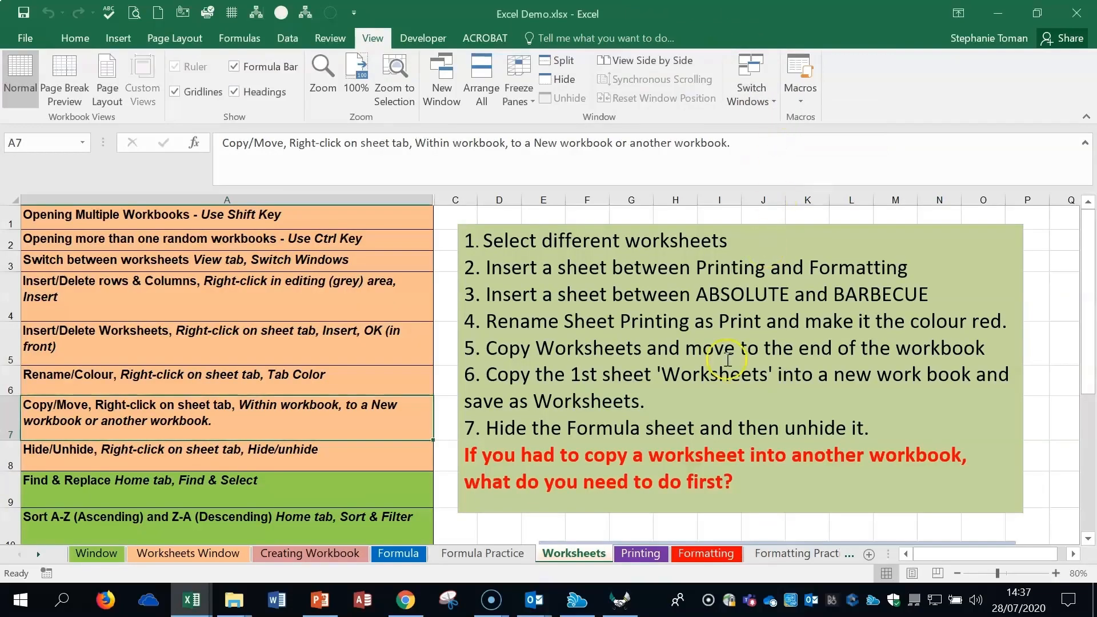
Move the Worksheets sheet before Formula Practice within Excel Demo.xlsx, and return it to its place in front of Printing.
click(594, 555)
mouse_move(595, 557)
mouse_down()
mouse_move(361, 555)
mouse_move(631, 550)
mouse_up()
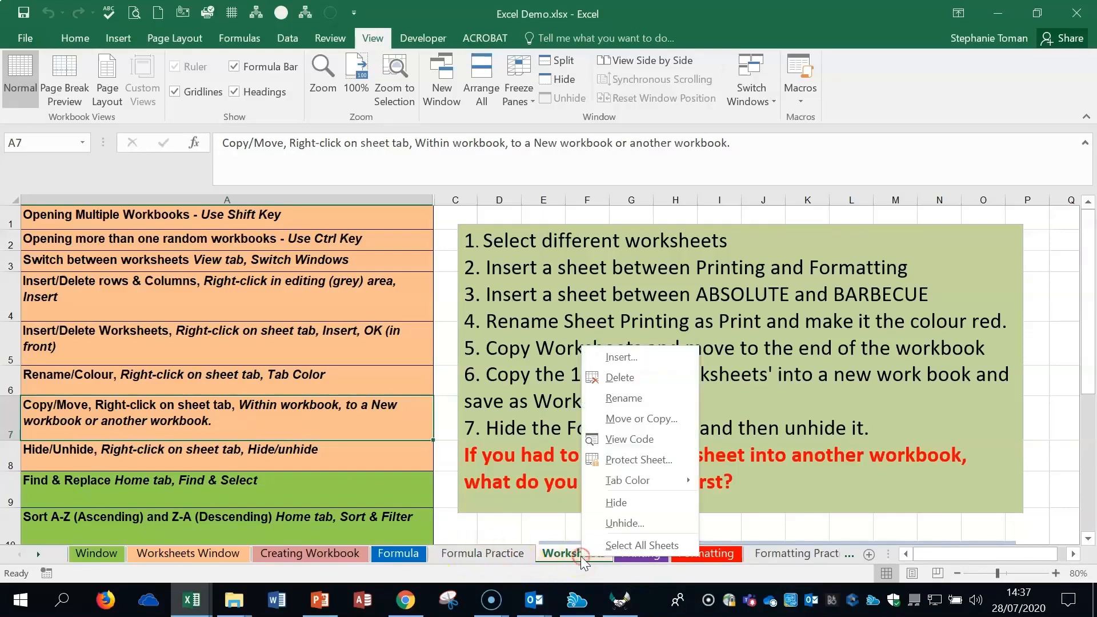
click(682, 419)
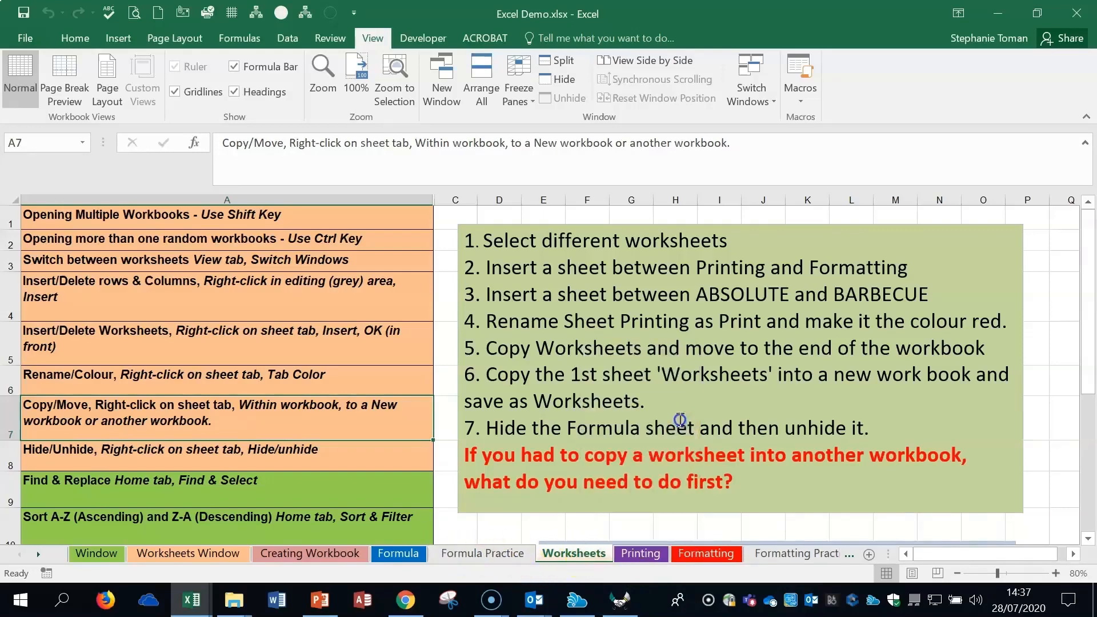
drag(659, 233, 737, 197)
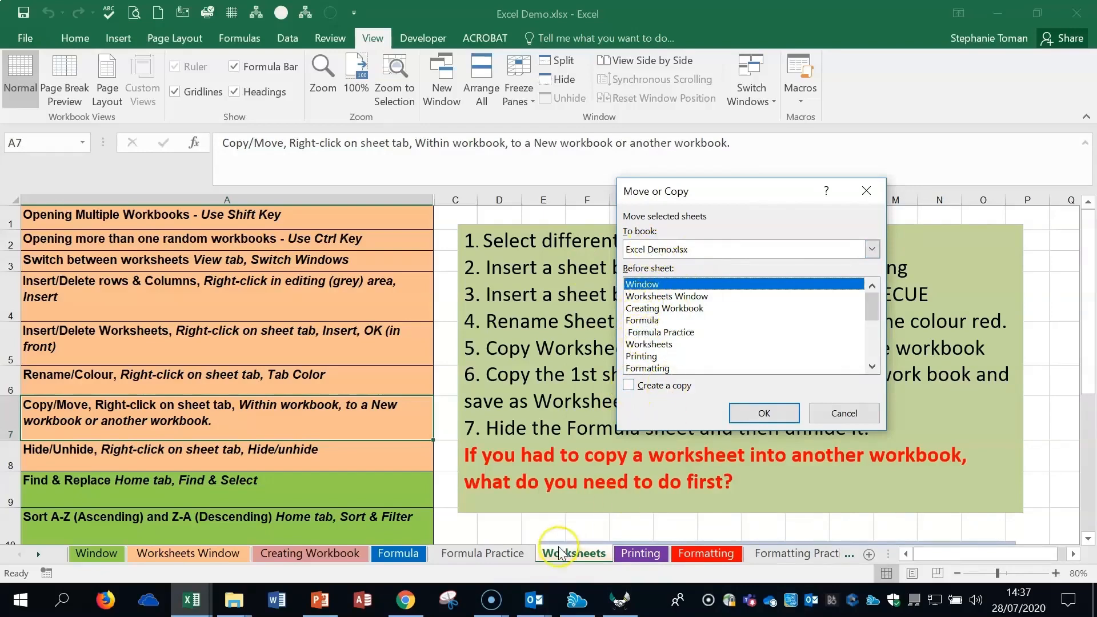
click(652, 332)
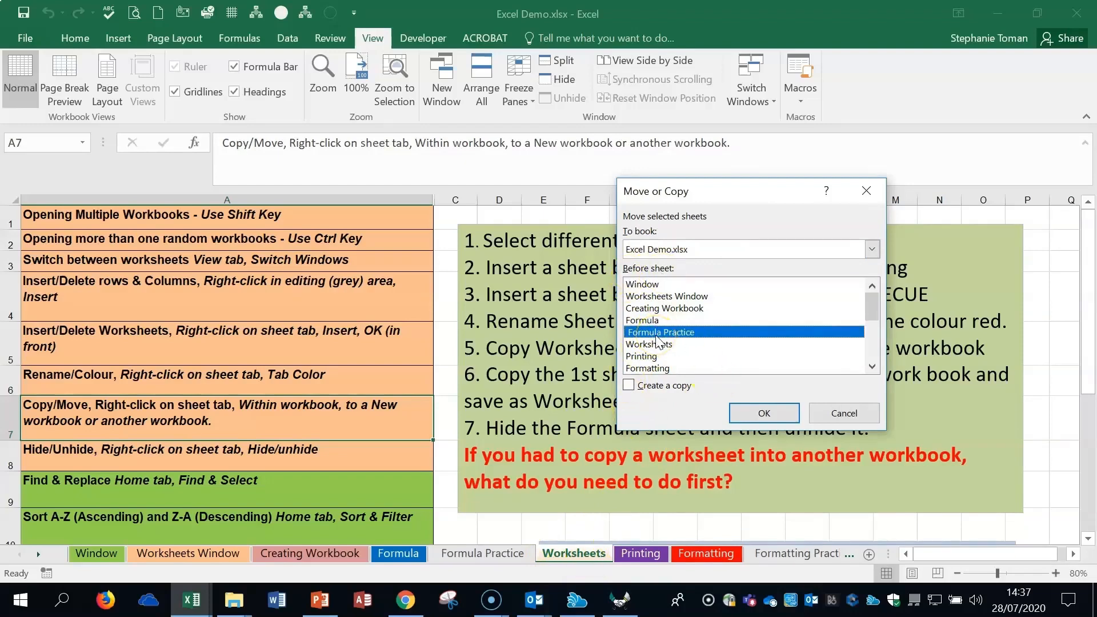
click(764, 413)
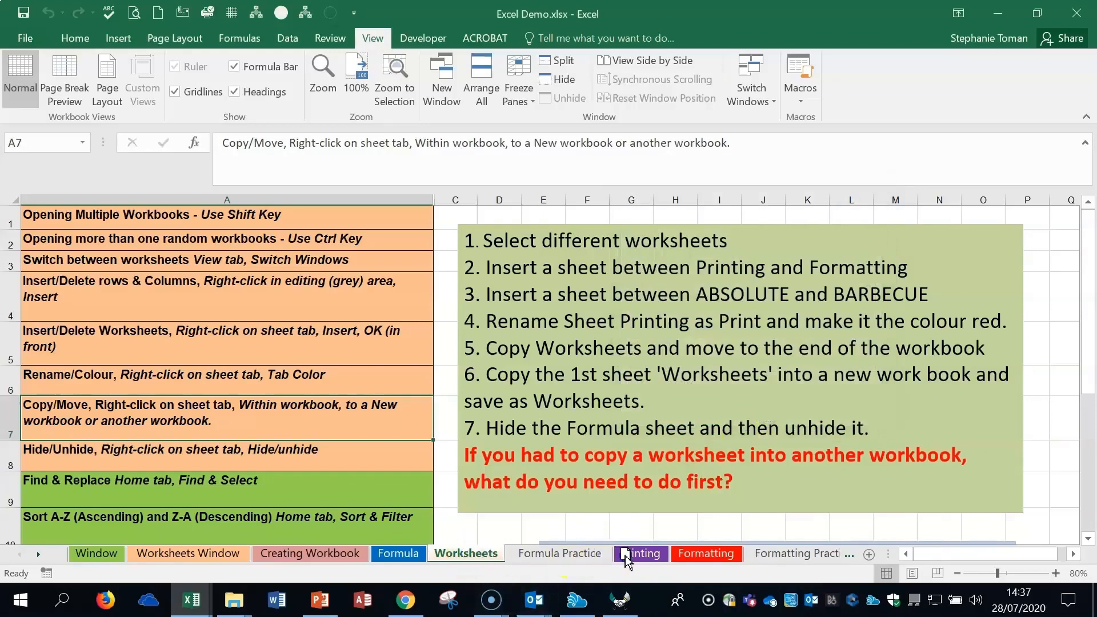
drag(644, 544, 641, 552)
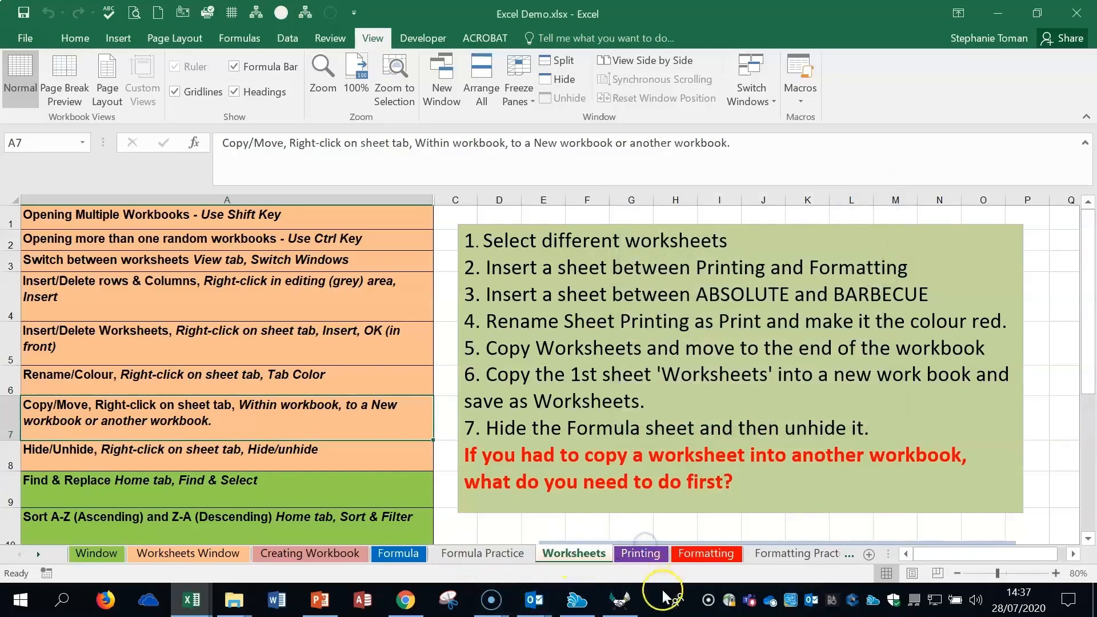
Create a copy of the Worksheets sheet in Excel Demo.xlsx, placed before Formula Practice.
right_click(586, 563)
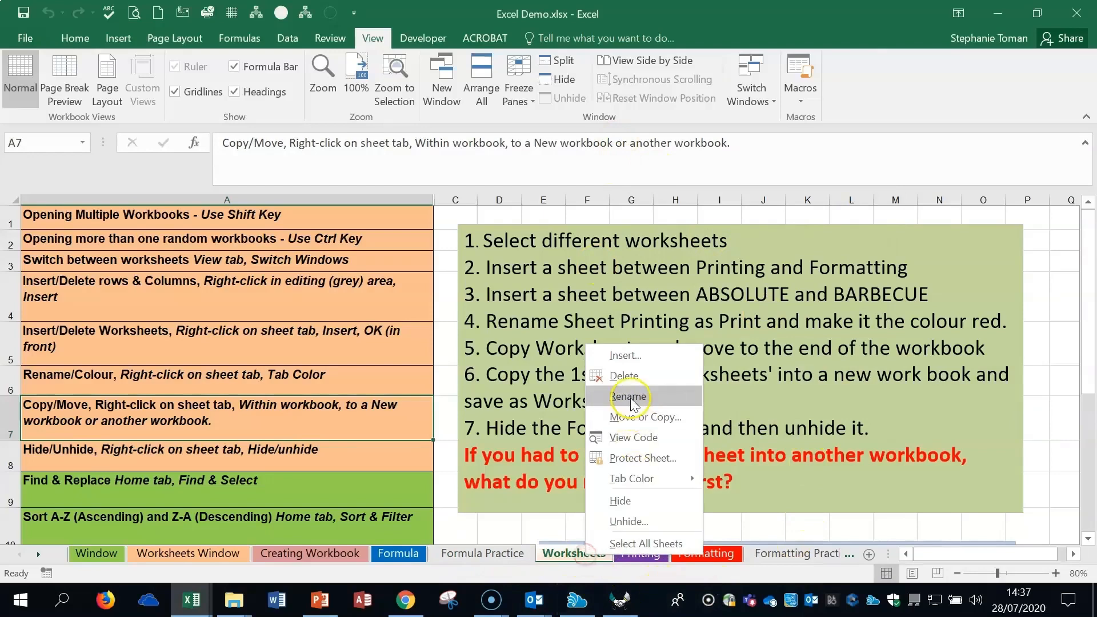
click(661, 417)
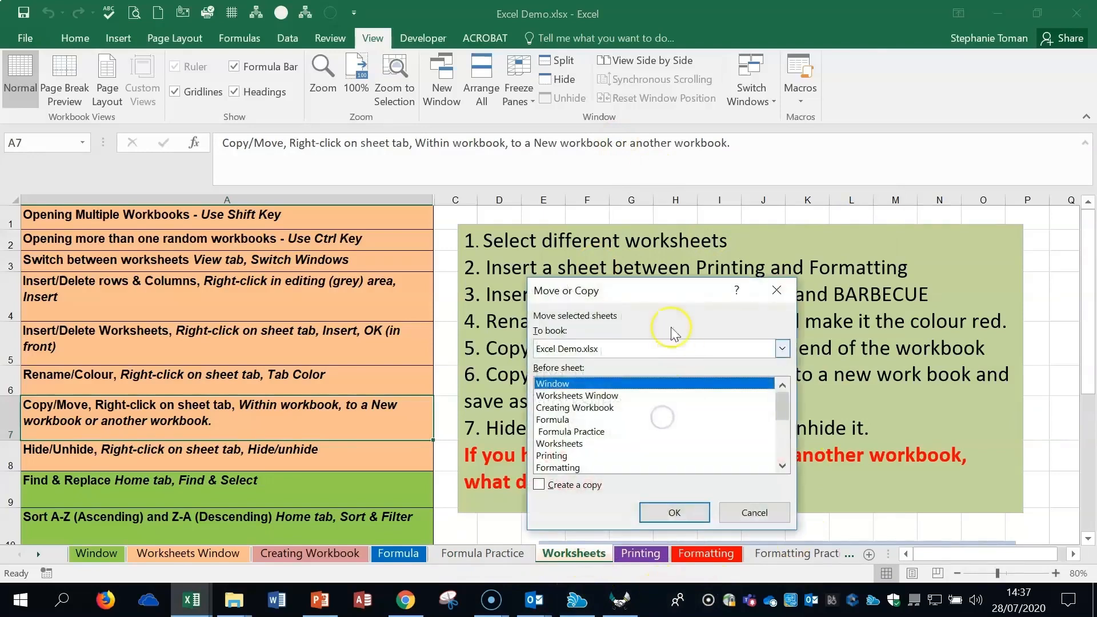
drag(661, 292, 766, 114)
click(680, 306)
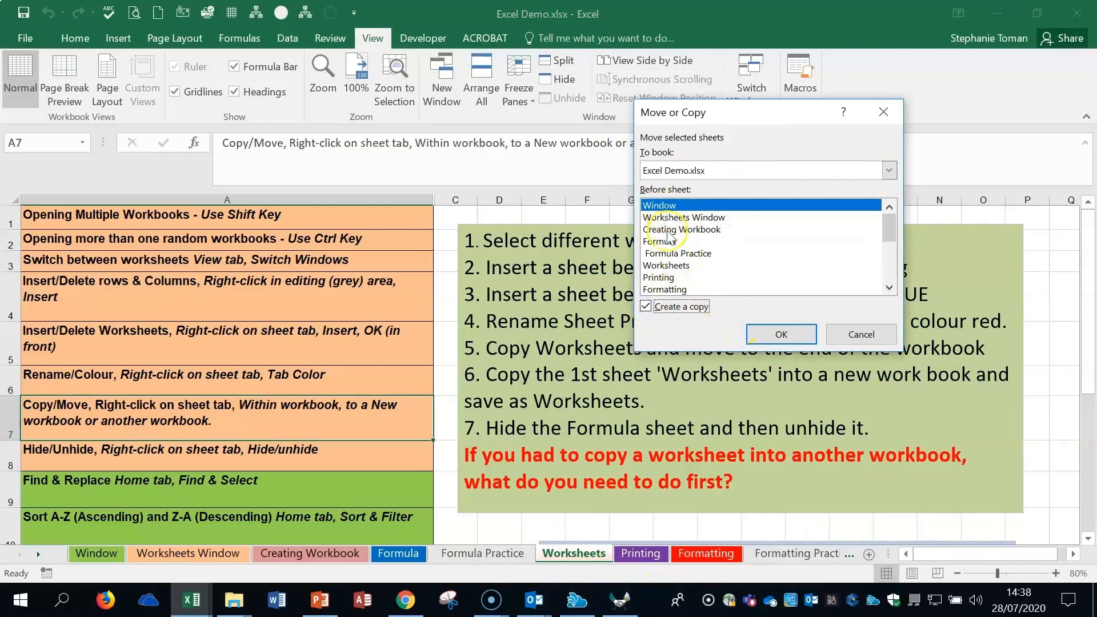
click(679, 255)
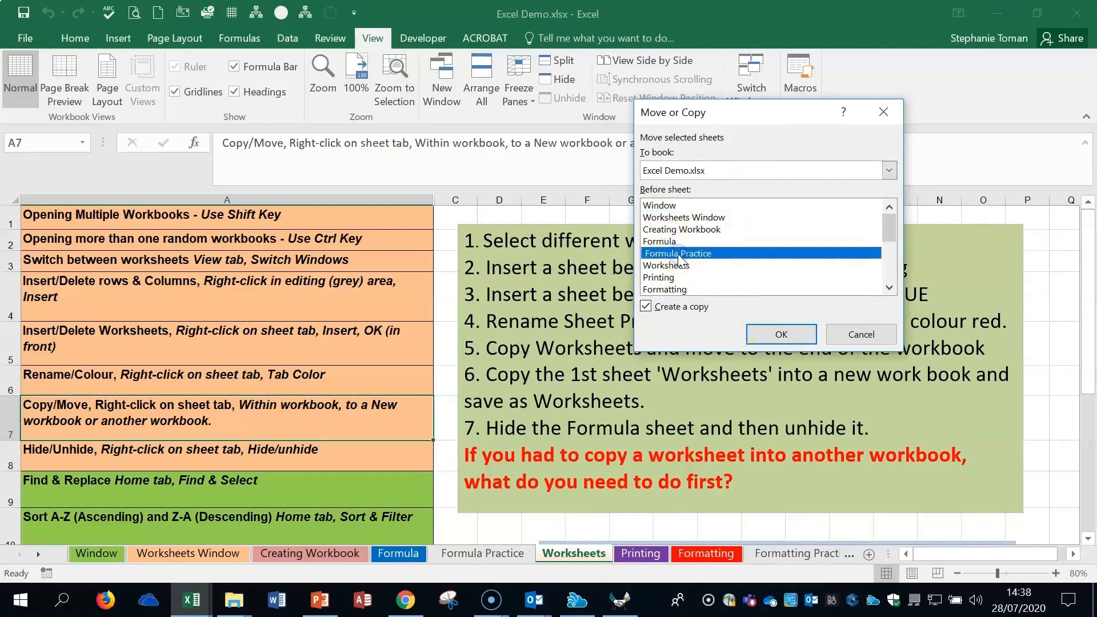
click(766, 336)
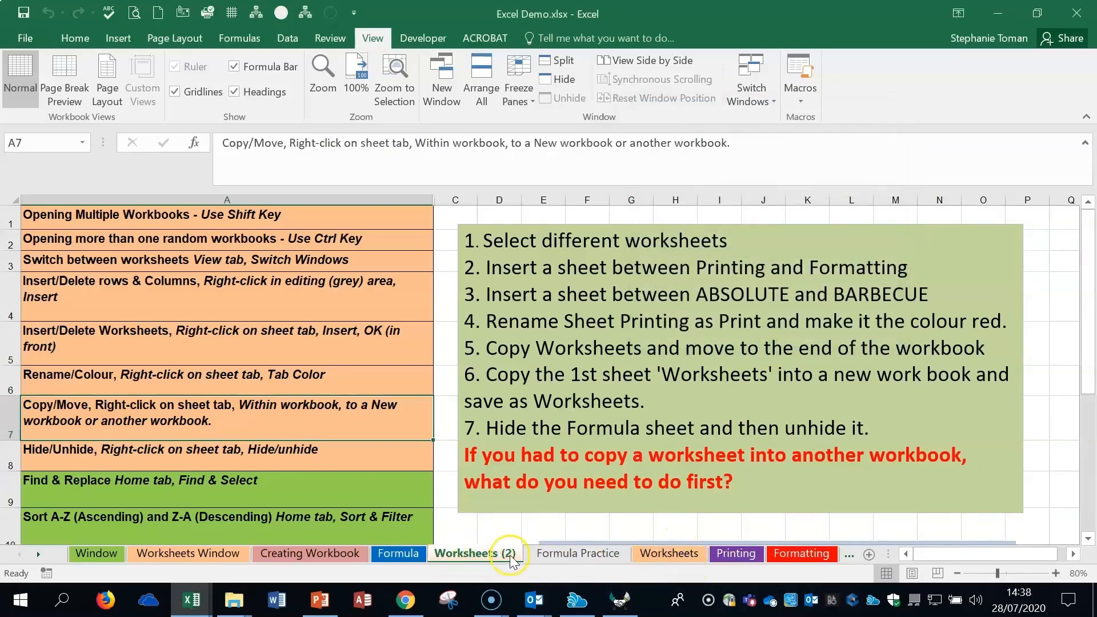
Delete the copied Worksheets sheet that sits before Formula Practice.
right_click(491, 558)
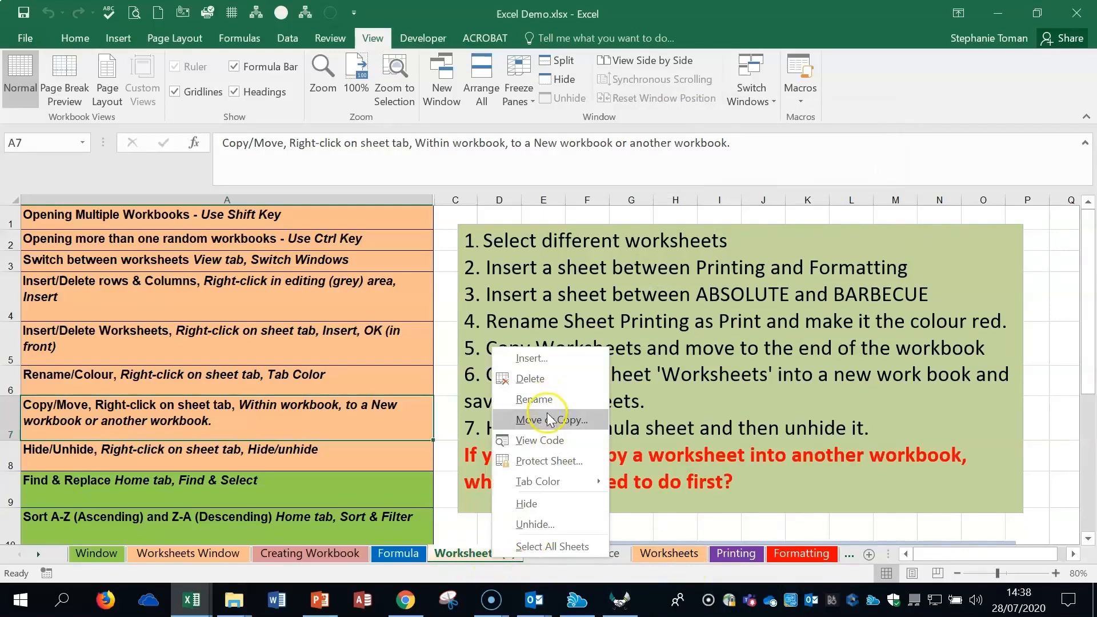
click(546, 379)
click(523, 348)
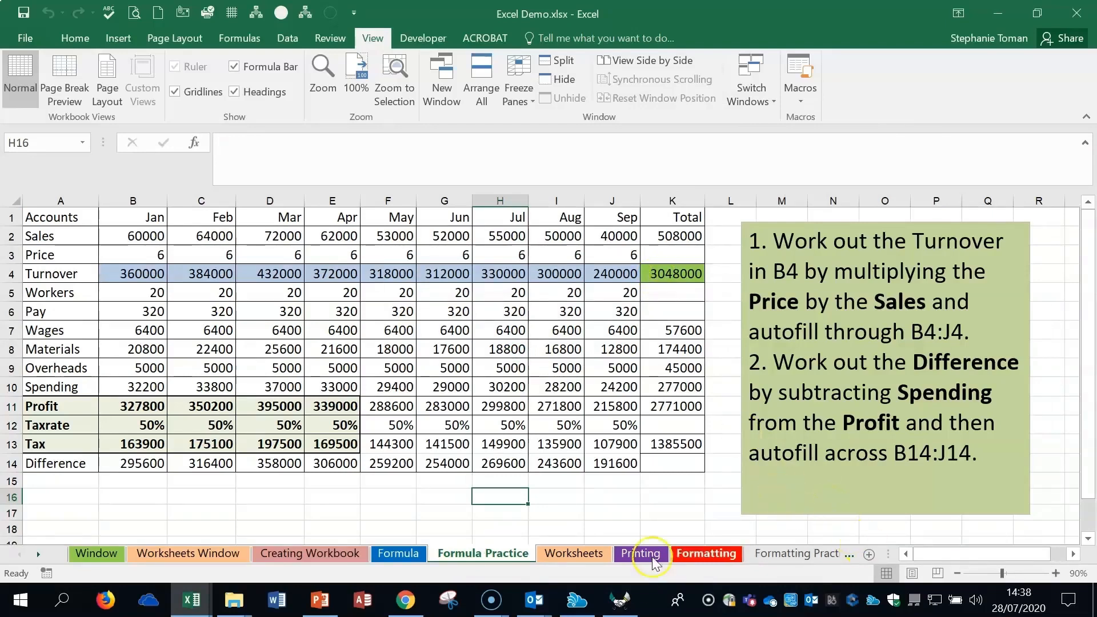
Duplicate the Worksheets sheet twice directly along the sheet tabs, placing both copies between Worksheets and Printing.
click(580, 554)
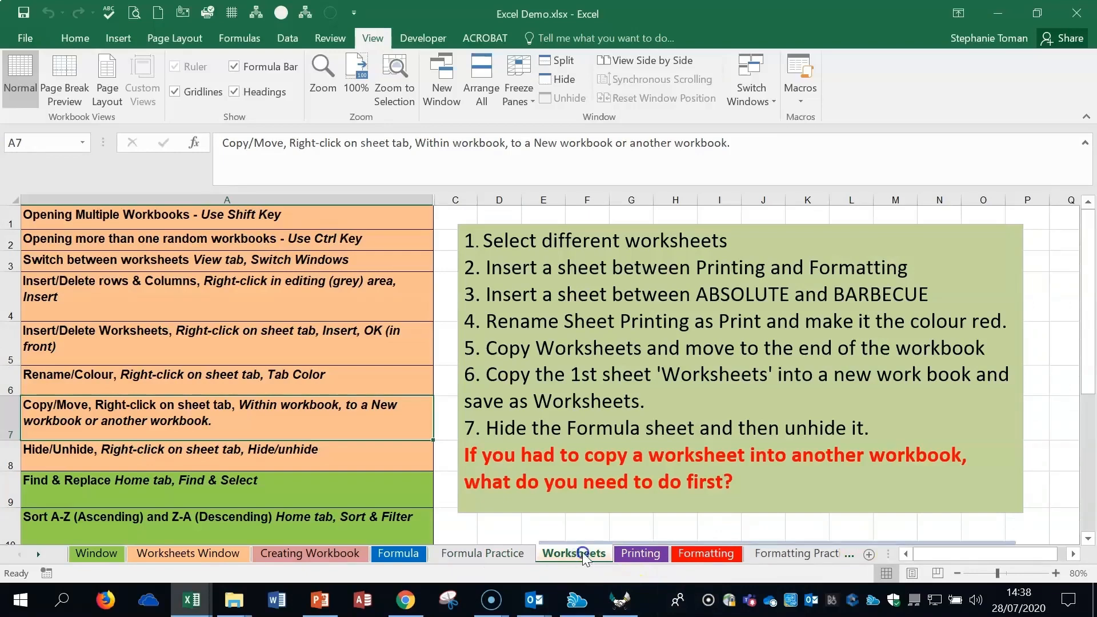
click(630, 552)
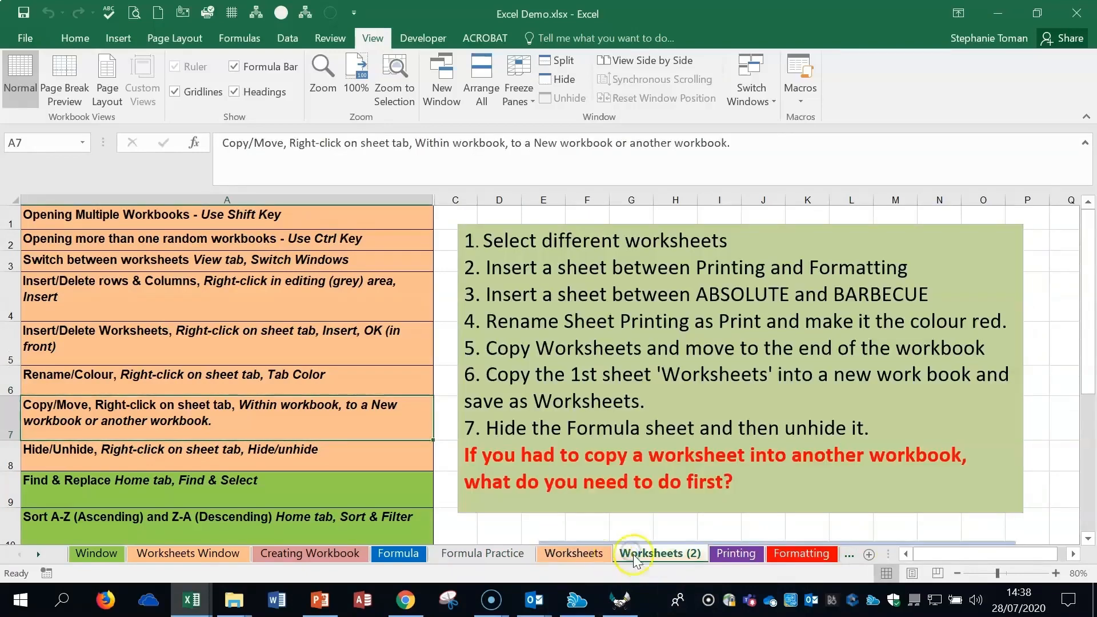
drag(636, 557, 712, 545)
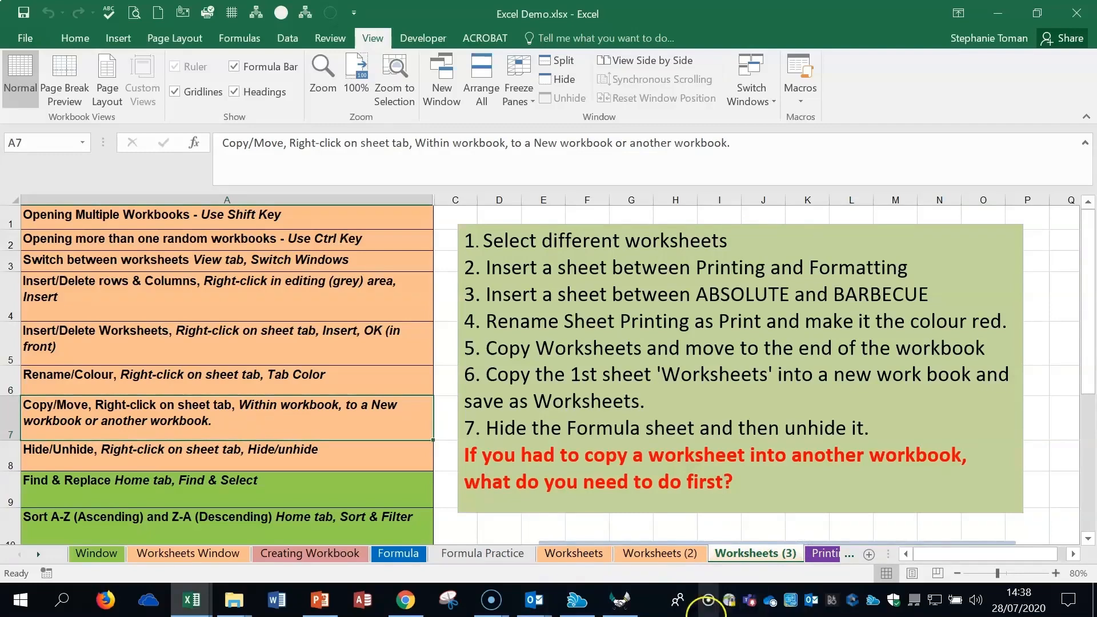
Delete both duplicate sheets, Worksheets (2) and Worksheets (3), from the workbook.
click(657, 554)
right_click(655, 554)
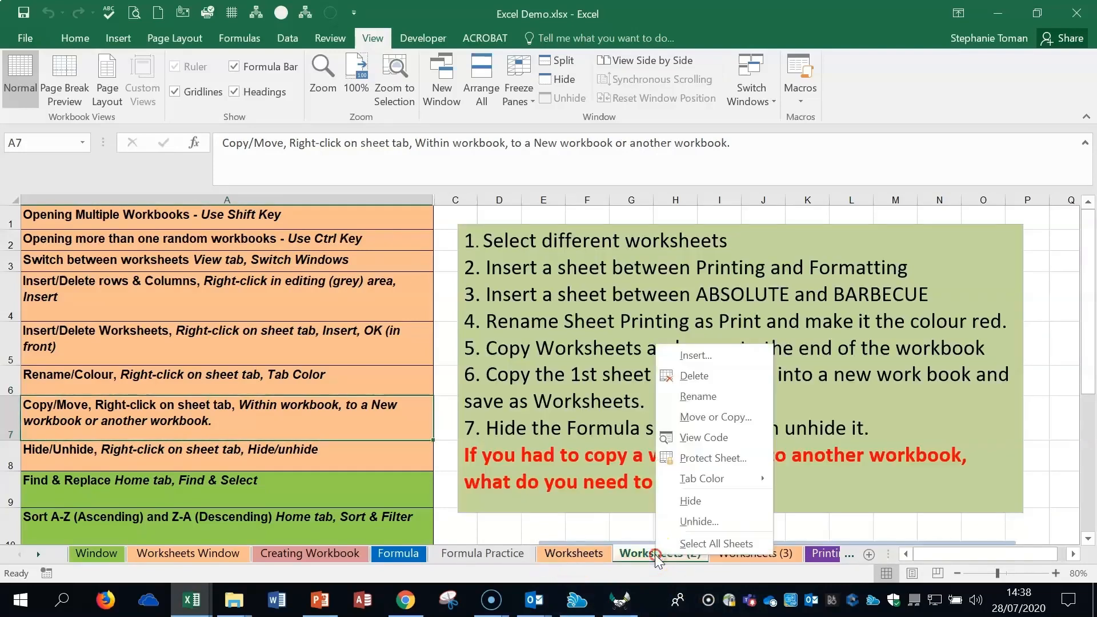
click(725, 374)
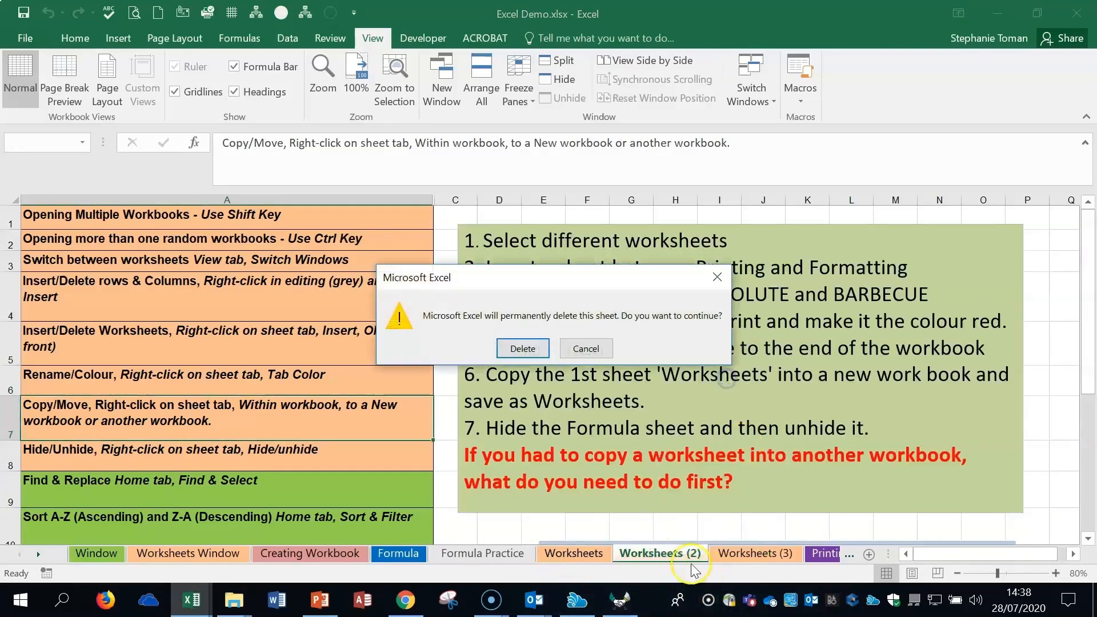
click(521, 349)
right_click(646, 554)
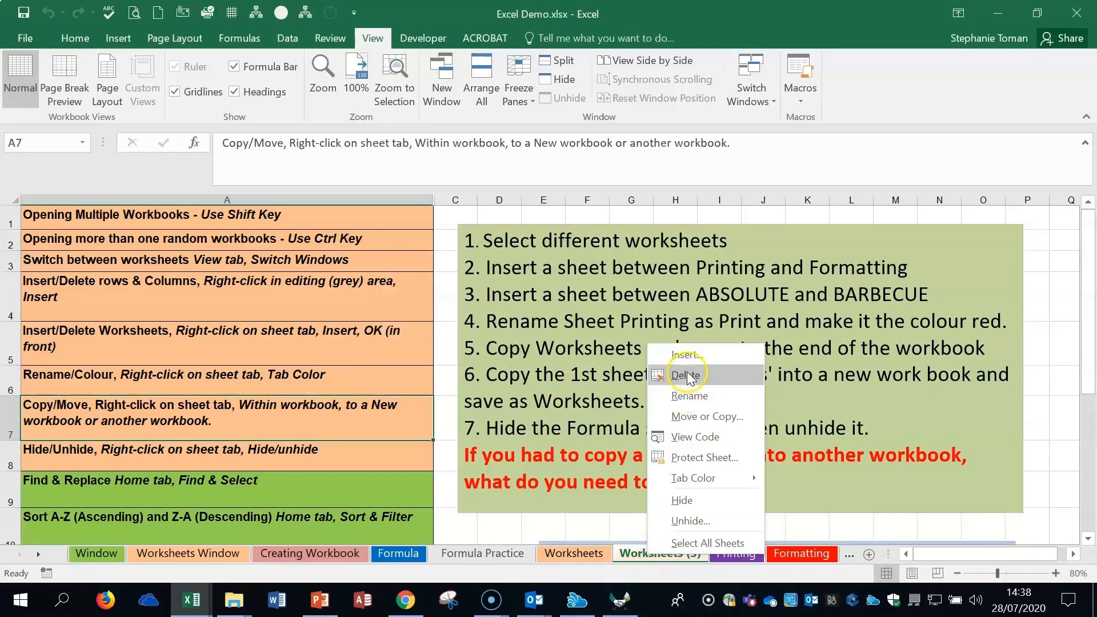
click(680, 375)
click(533, 347)
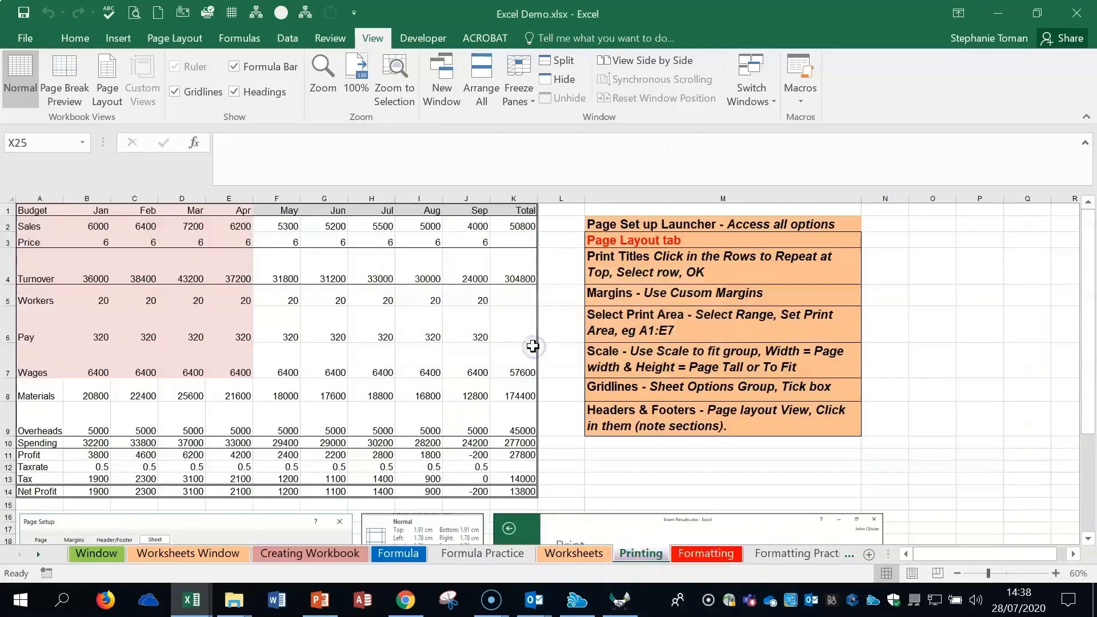
Copy the Worksheets sheet into the Linked Demo Chart.xlsx workbook, placing the copy at the end.
click(579, 554)
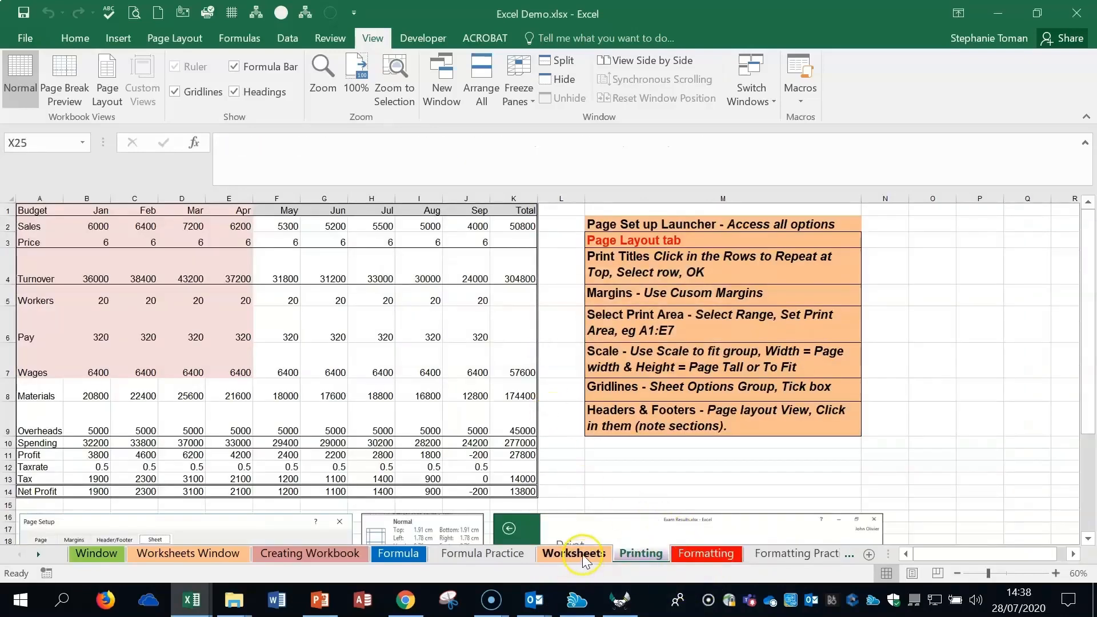
right_click(582, 555)
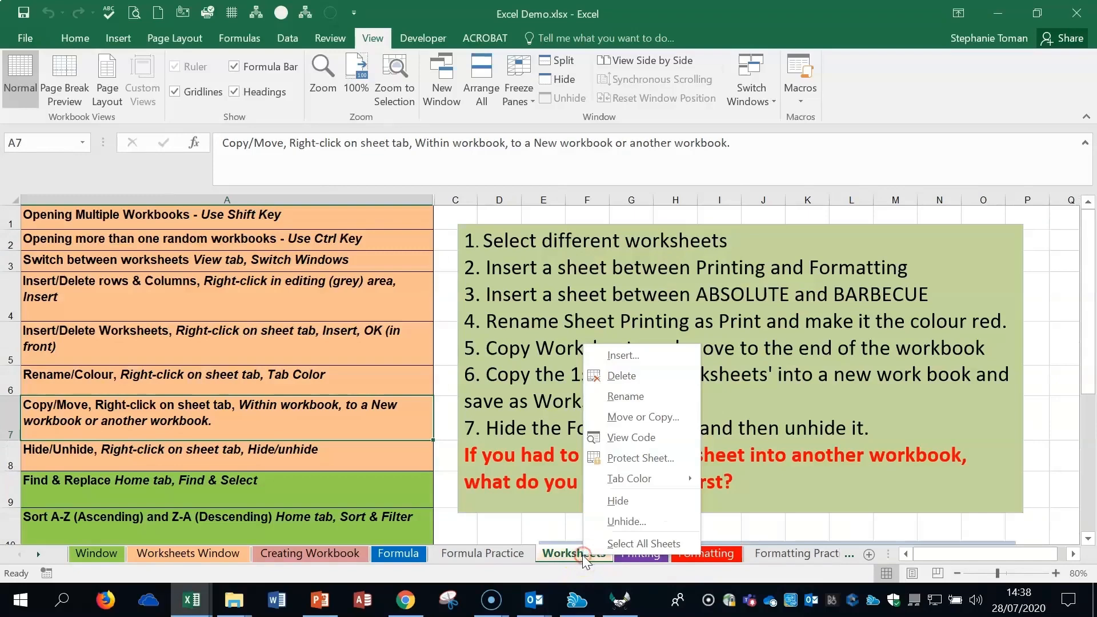
click(649, 419)
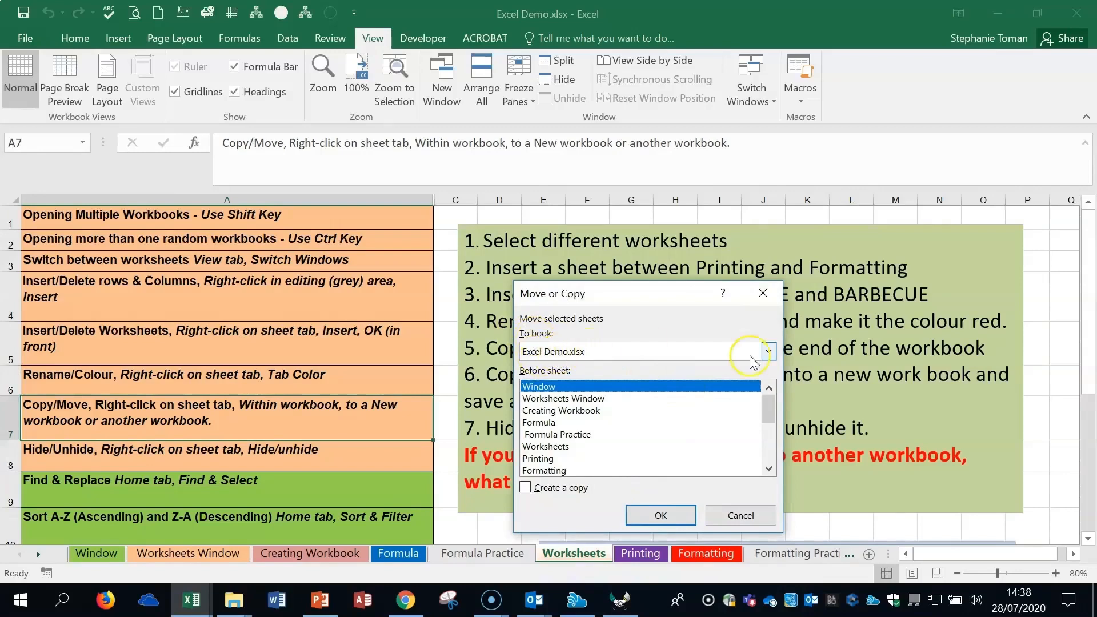
click(768, 351)
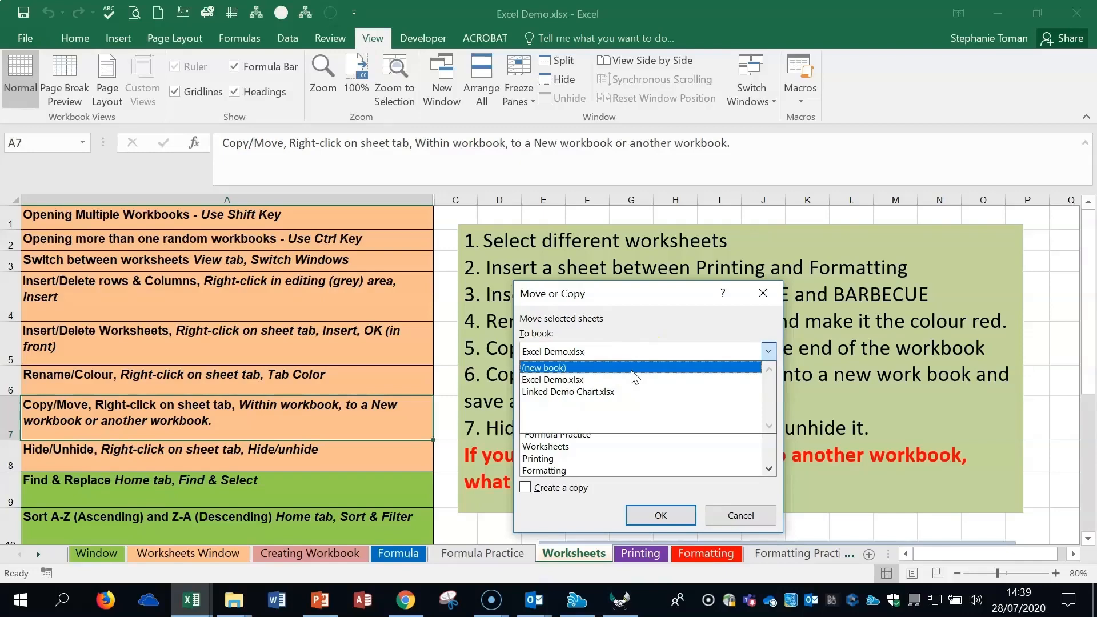
click(632, 390)
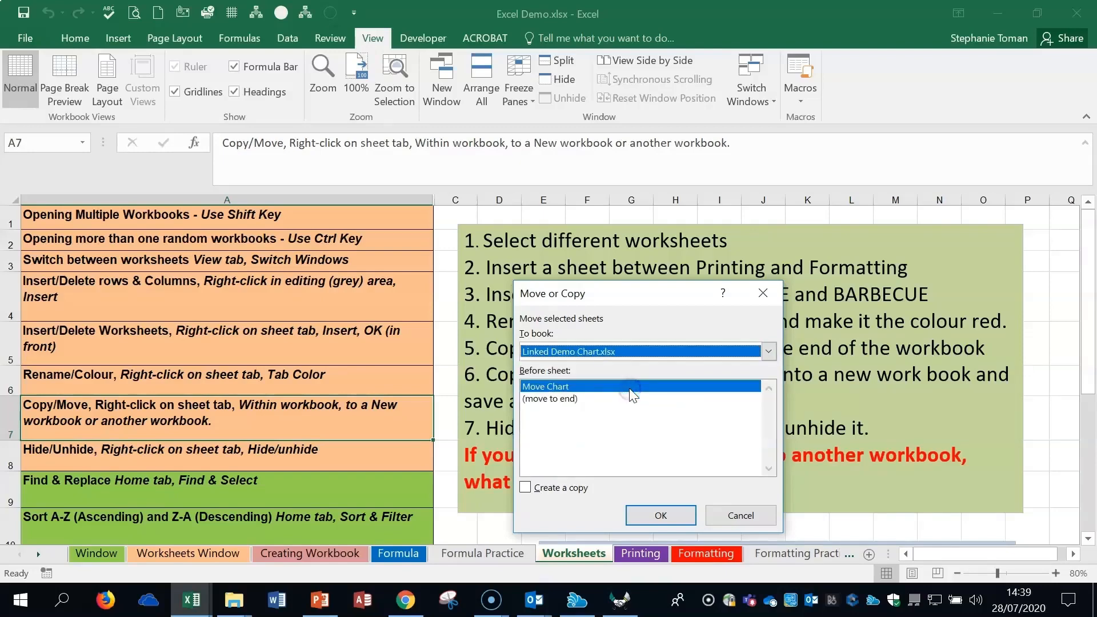
click(563, 398)
click(525, 489)
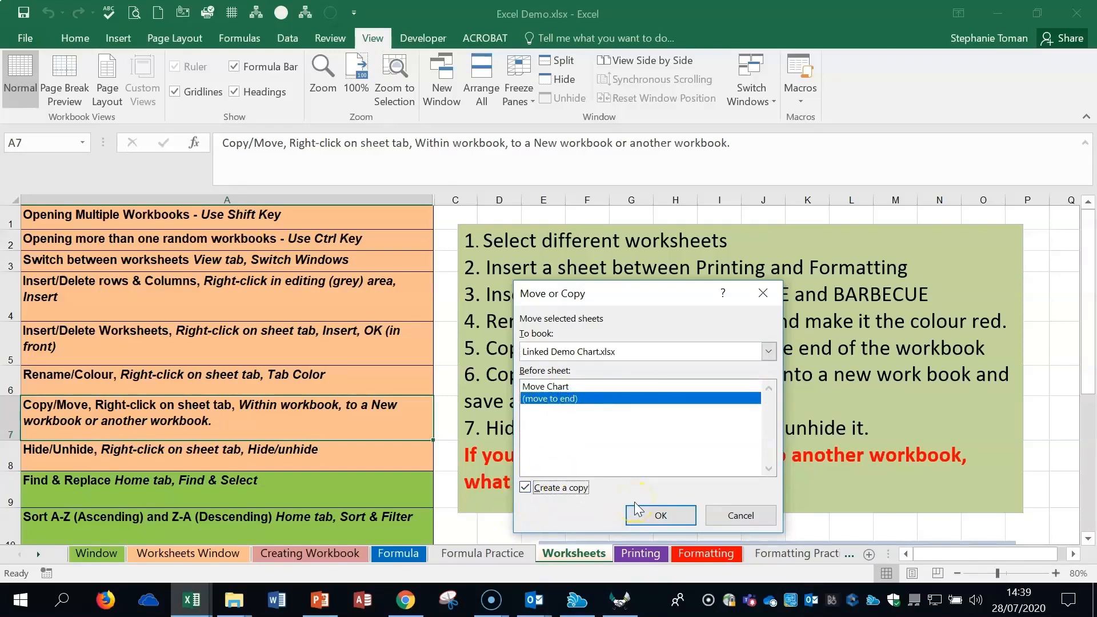
click(638, 508)
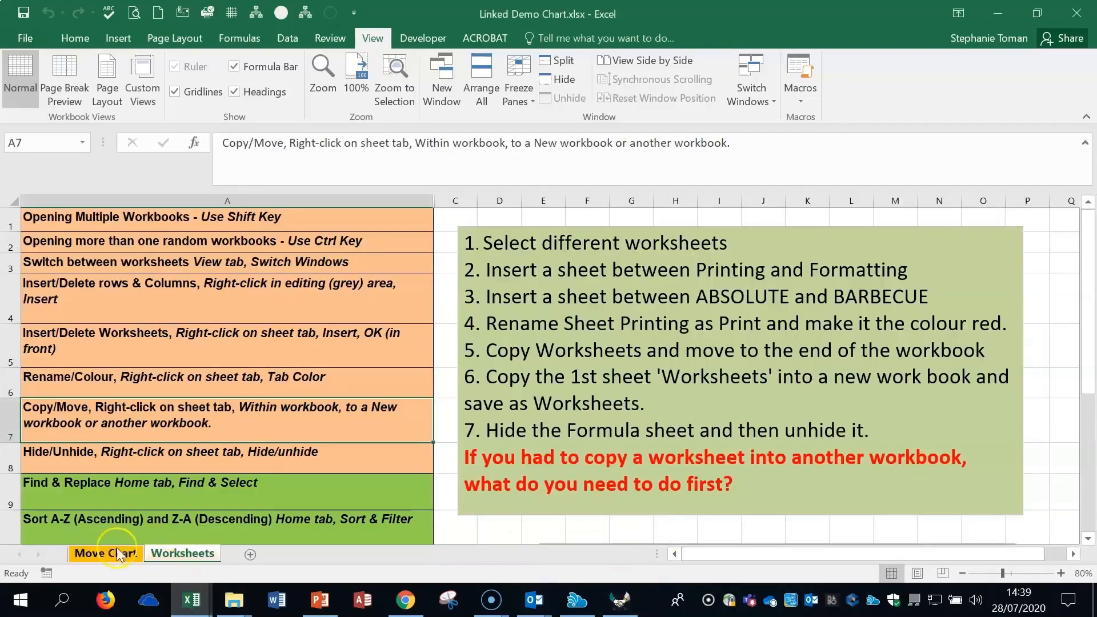
View the Move Chart and Worksheets sheets in Linked Demo Chart.xlsx and return to the Excel Demo.xlsx workbook.
click(98, 551)
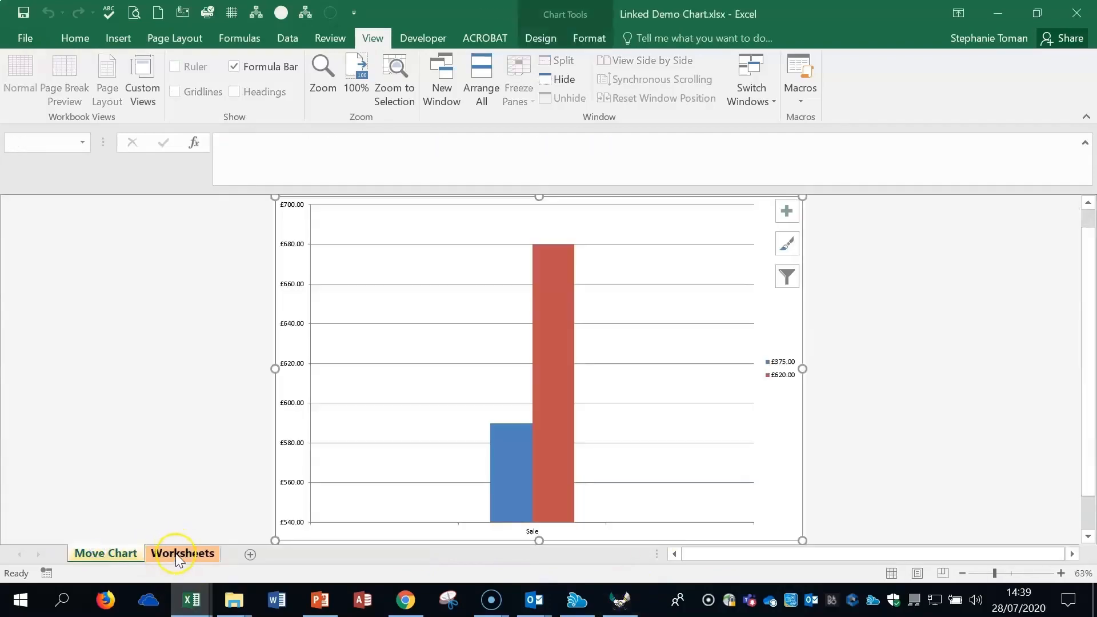
click(177, 556)
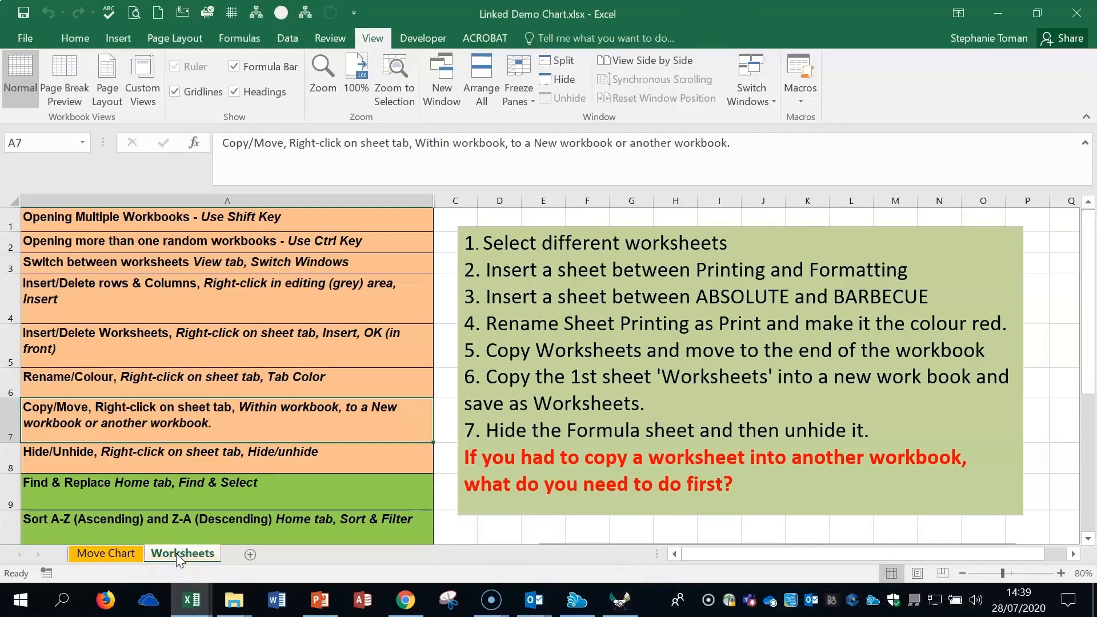
click(771, 100)
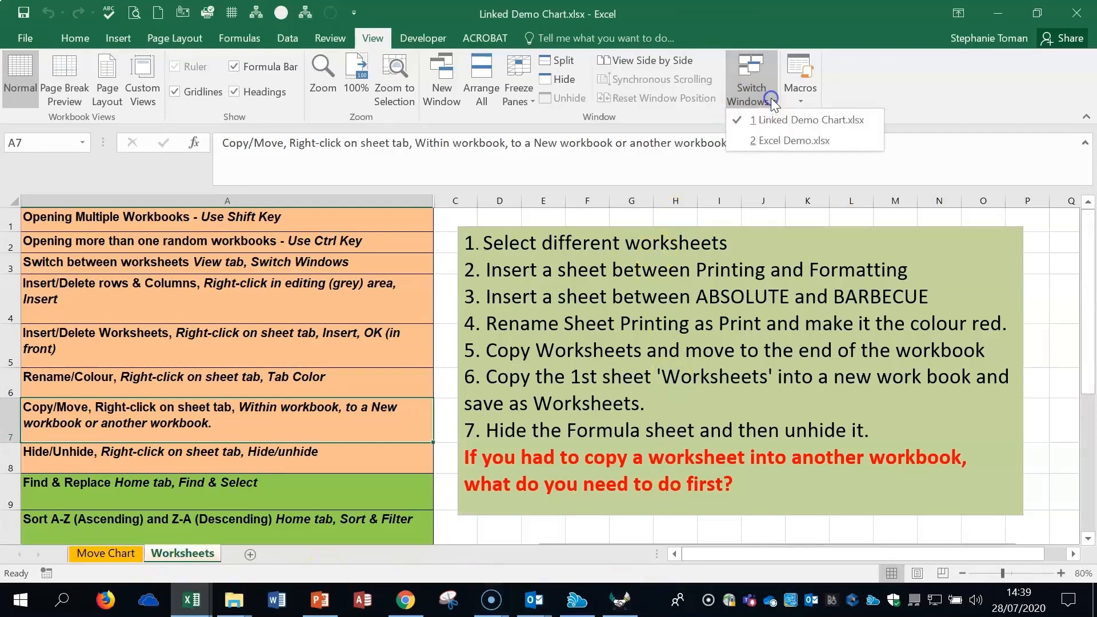
click(781, 141)
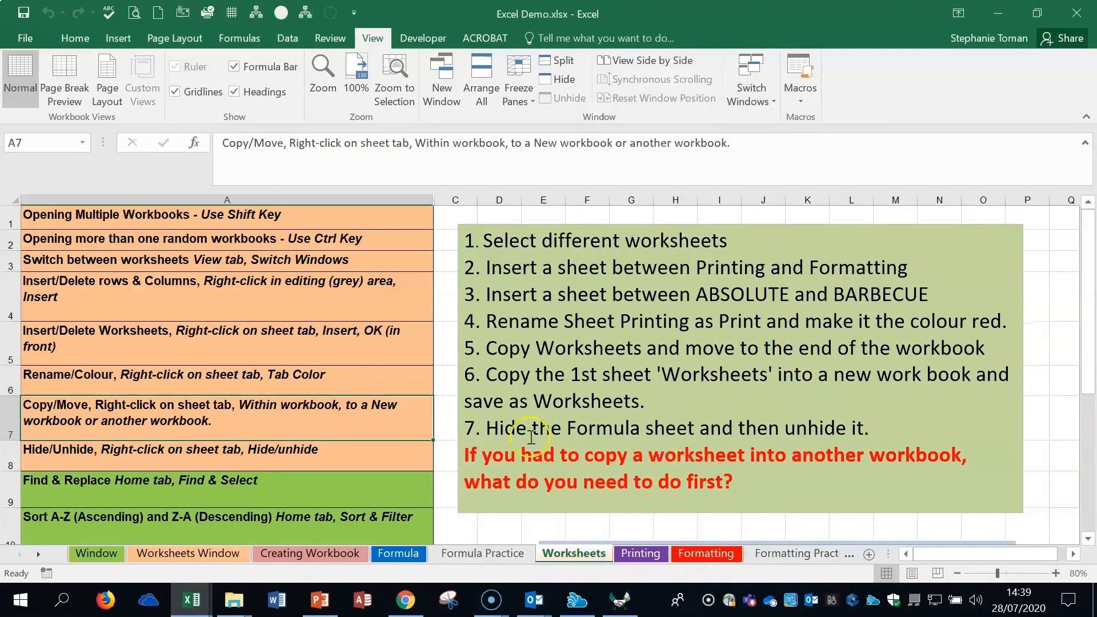
Hide row 5, the Insert/Delete Worksheets row, on the Worksheets sheet.
click(192, 394)
click(189, 413)
click(191, 453)
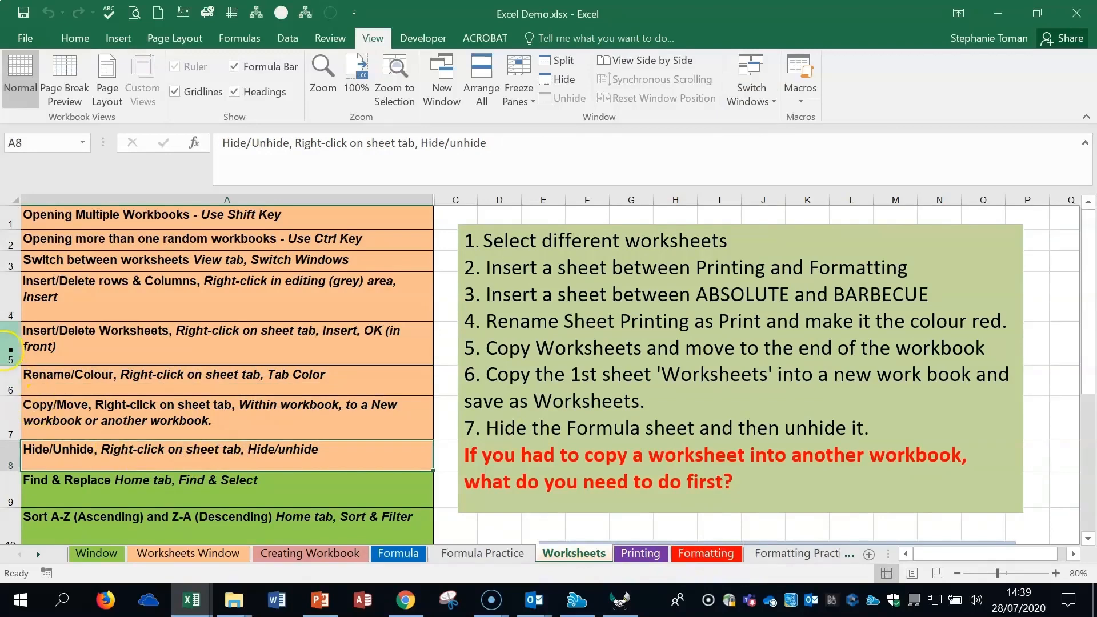
right_click(11, 346)
click(43, 313)
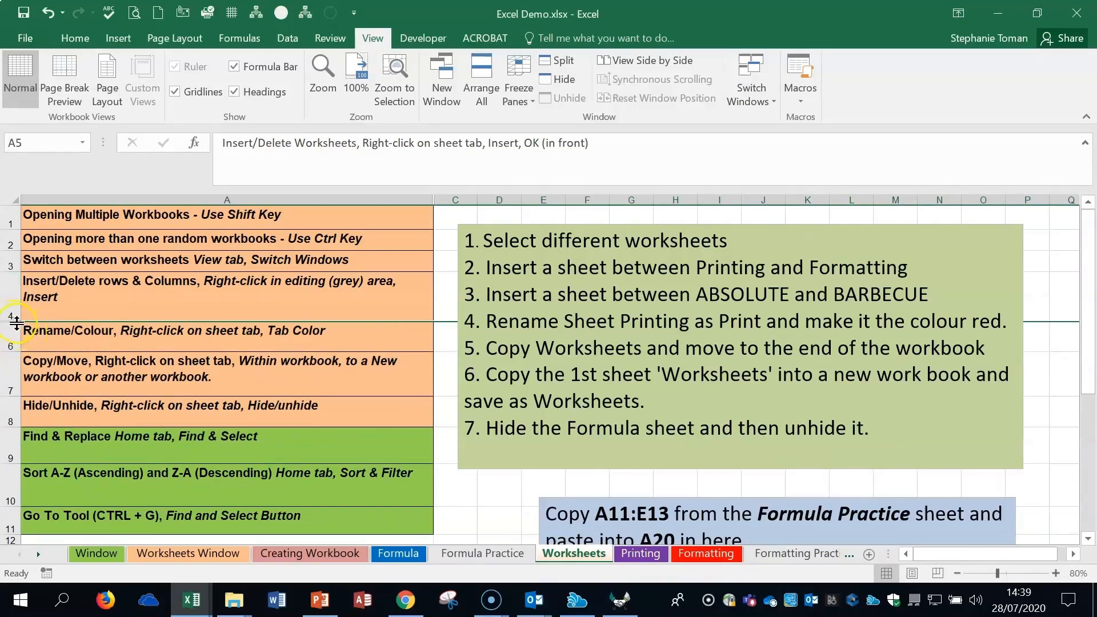
Unhide row 5 using a selection that spans rows 4 to 6.
drag(17, 323, 12, 340)
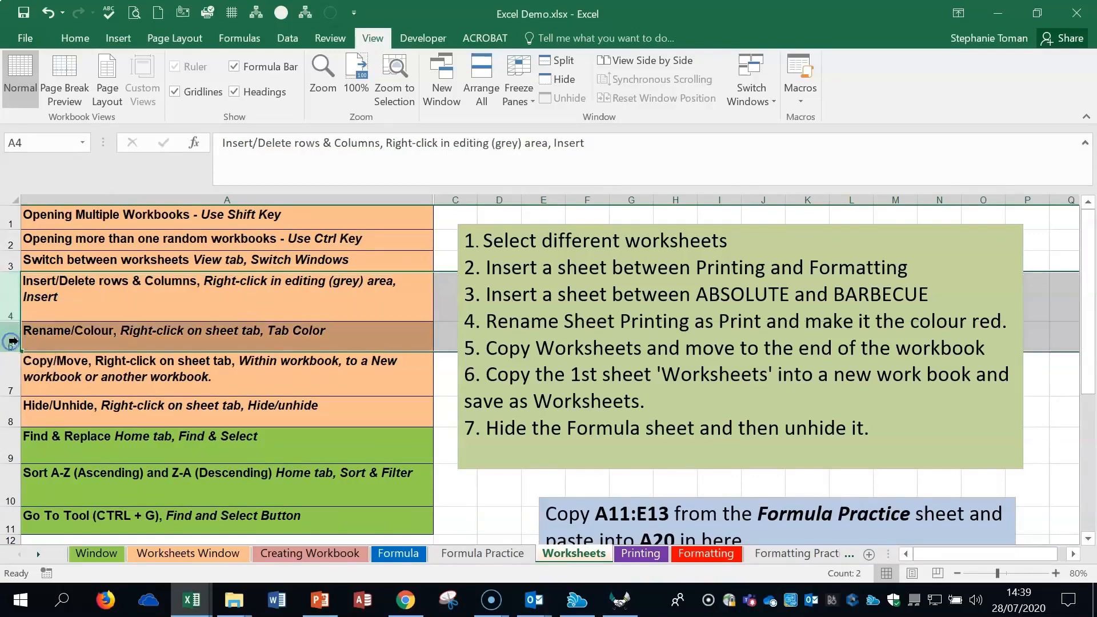
right_click(12, 302)
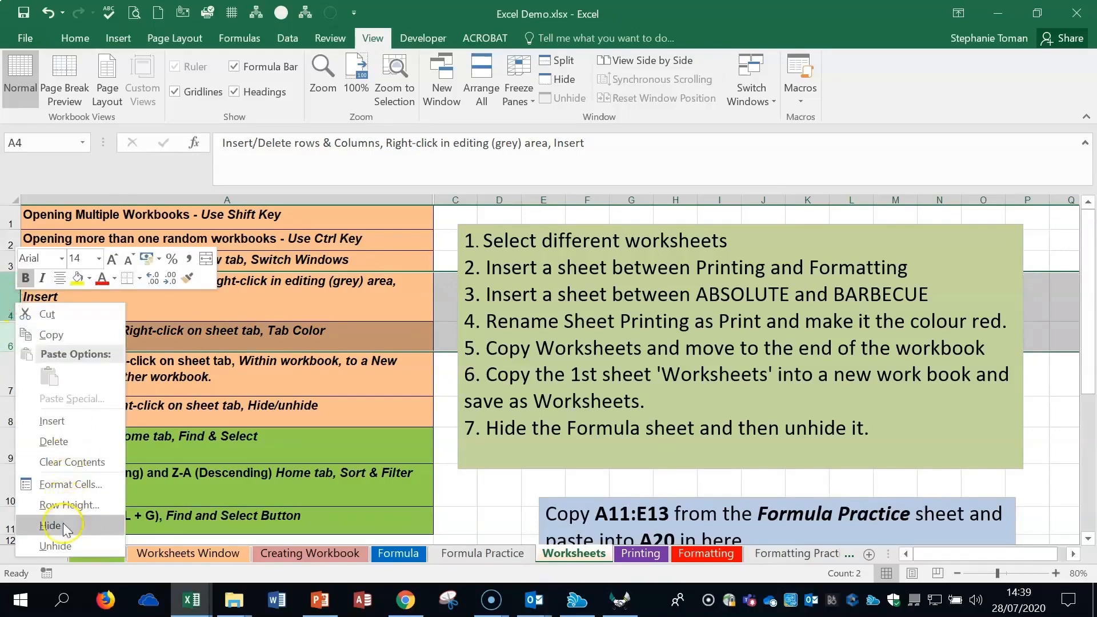
click(56, 546)
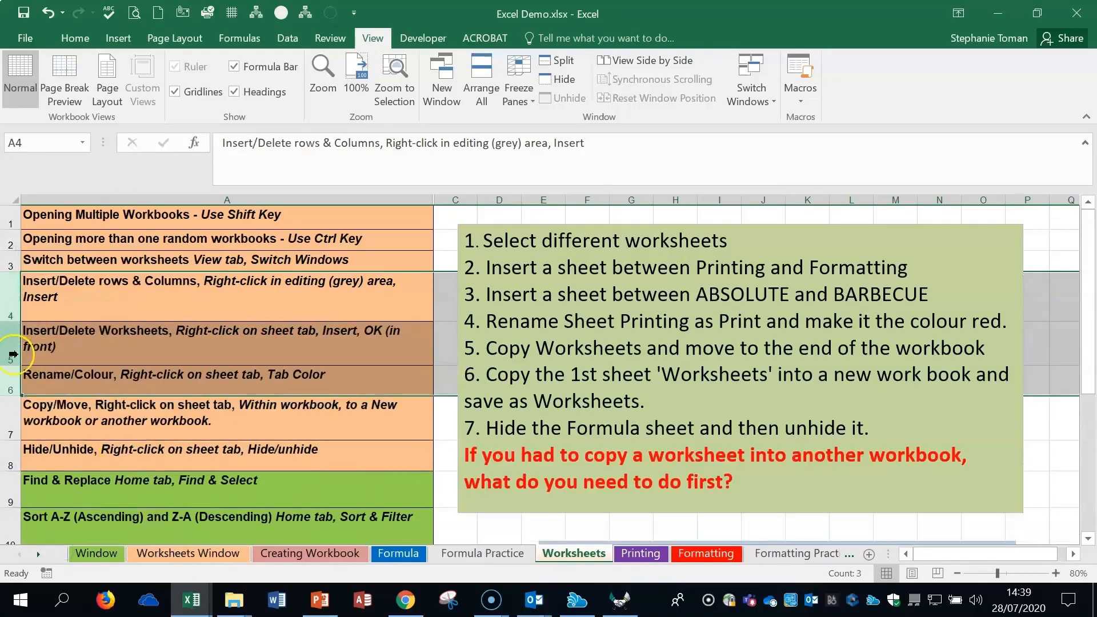
Hide rows 4 to 7 on the Worksheets sheet.
drag(13, 294, 12, 420)
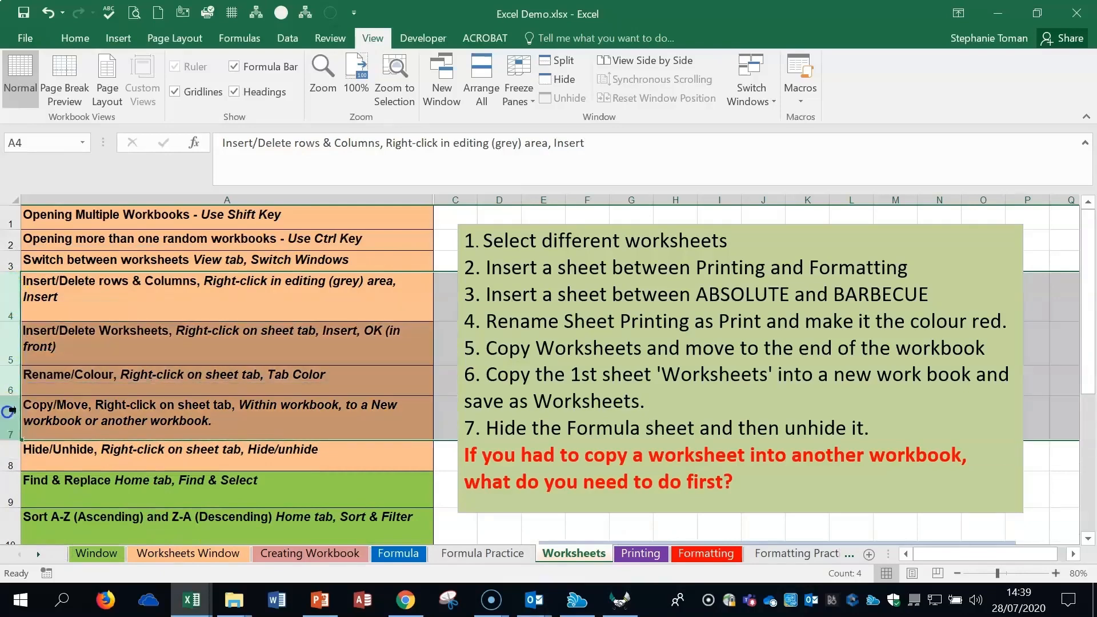
right_click(122, 407)
click(164, 383)
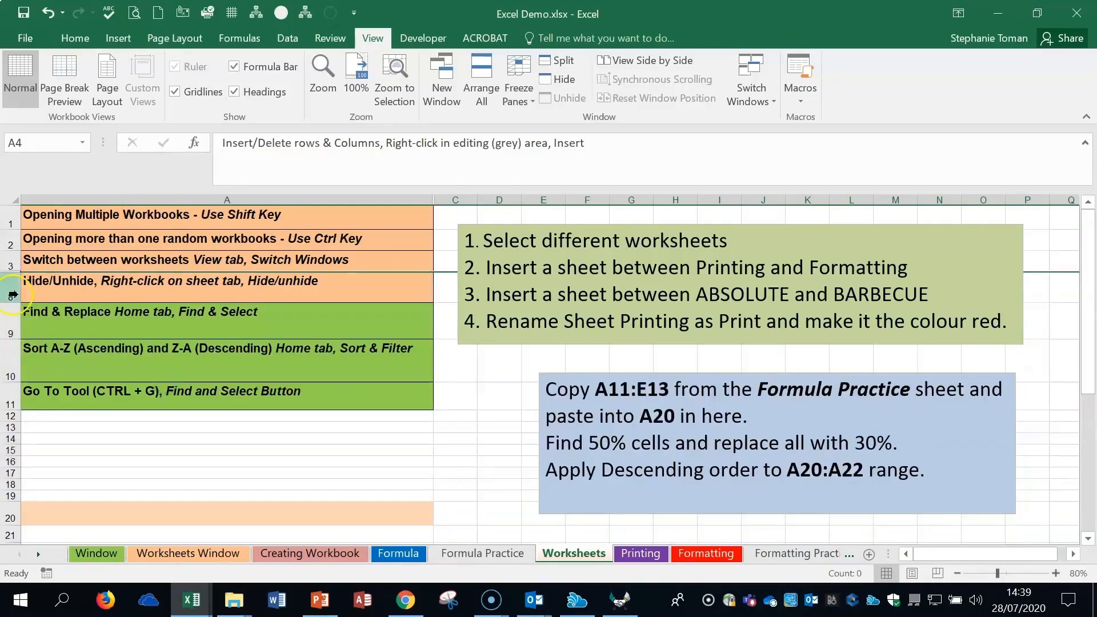
Unhide rows 4 to 7 using a selection that spans rows 3 to 8.
drag(12, 290, 10, 315)
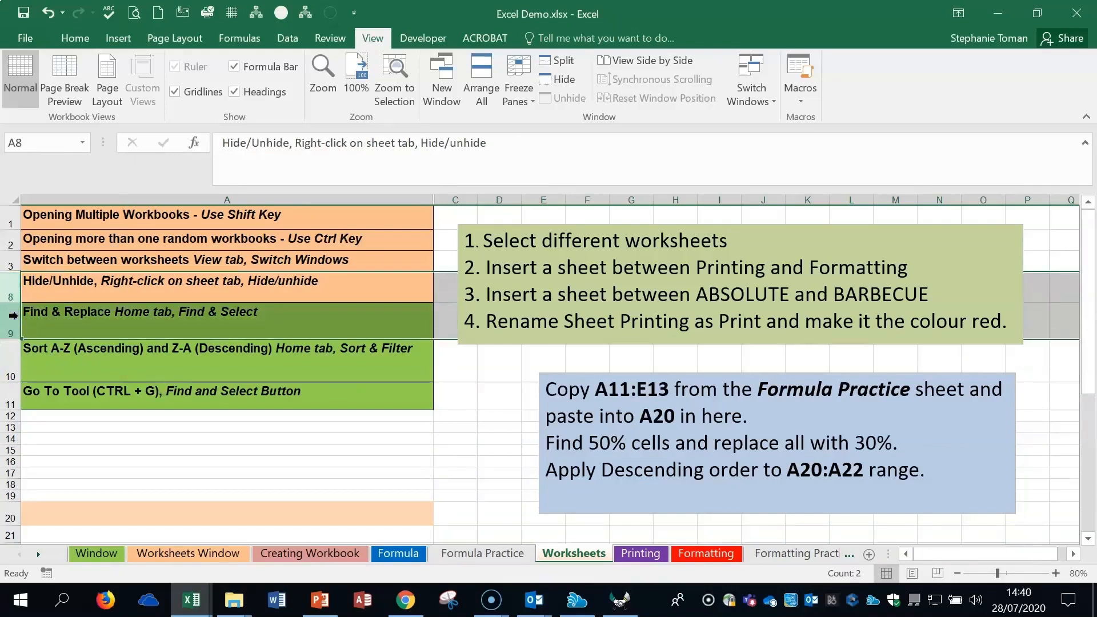
drag(12, 259, 10, 284)
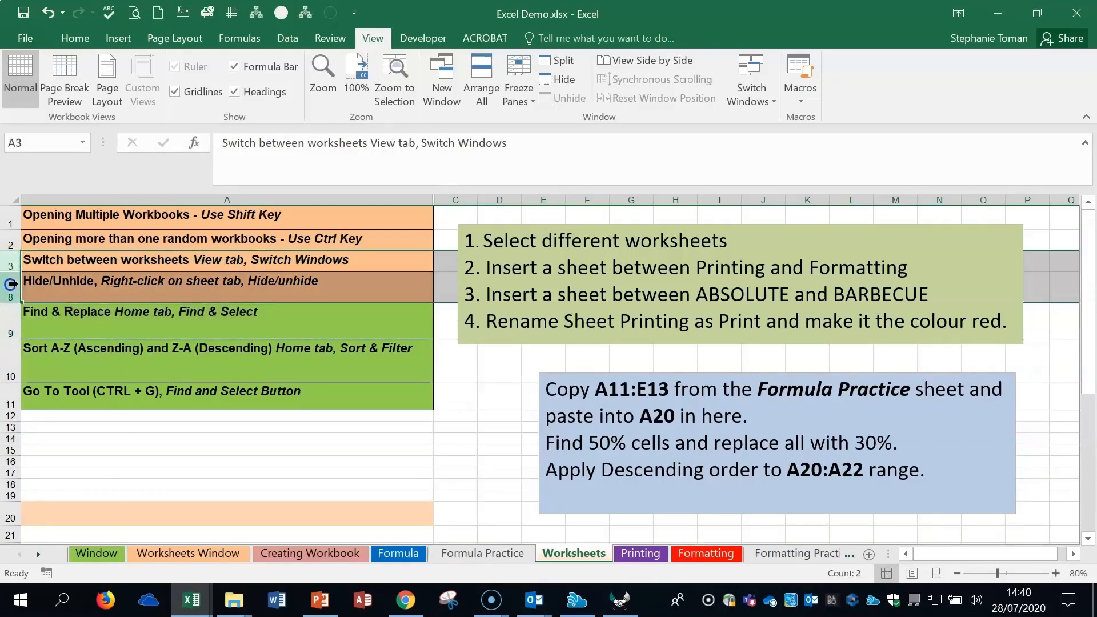
right_click(11, 284)
click(82, 526)
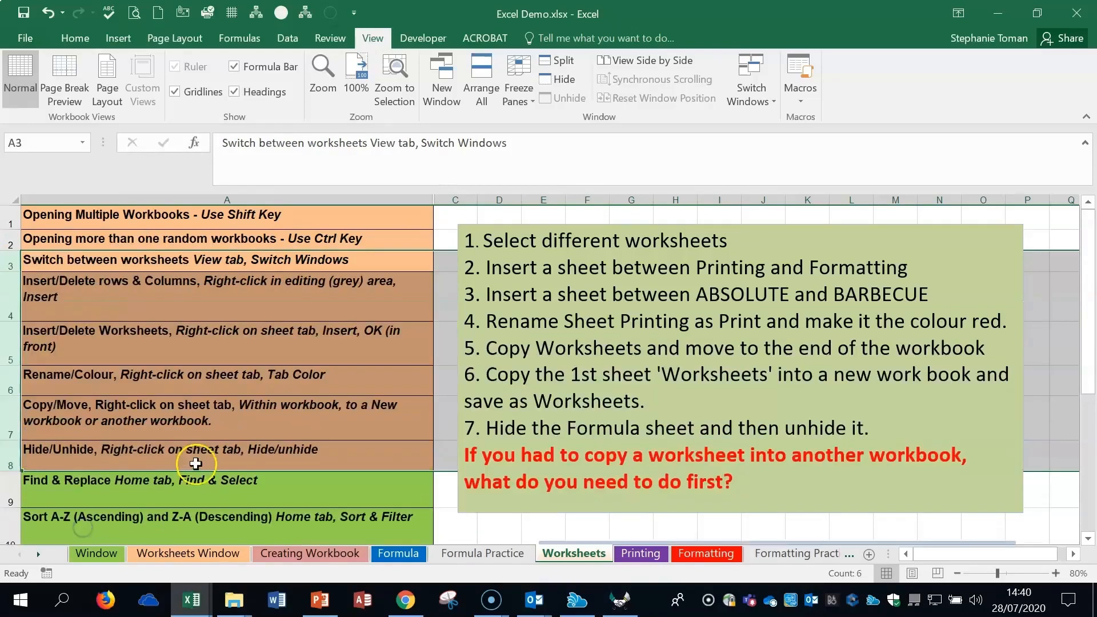
click(255, 412)
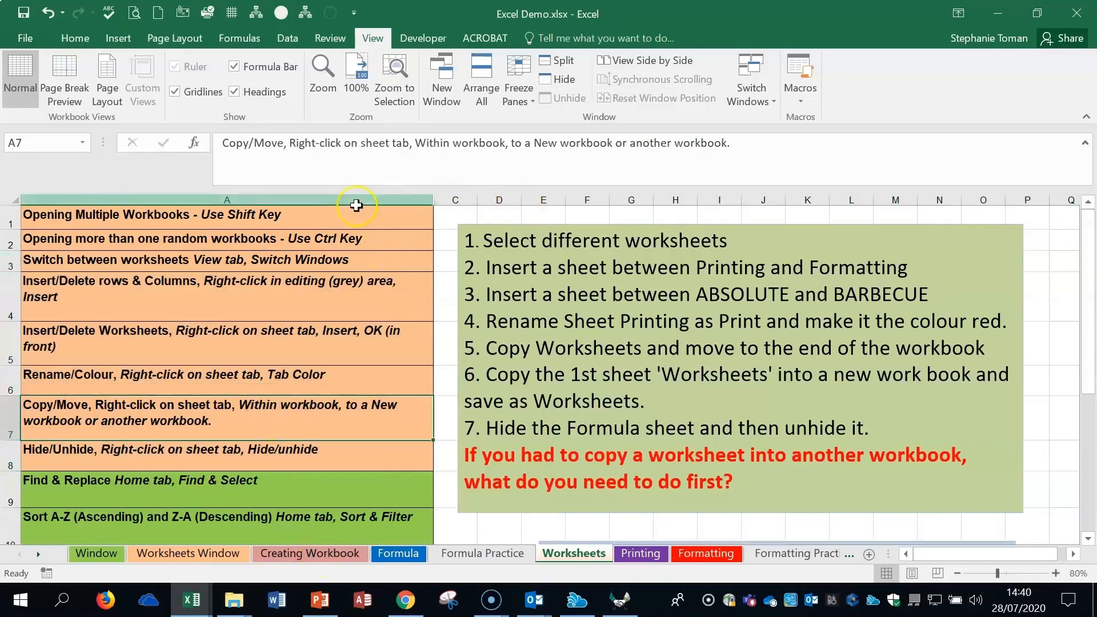
Hide column A on the Worksheets sheet.
click(255, 197)
right_click(255, 199)
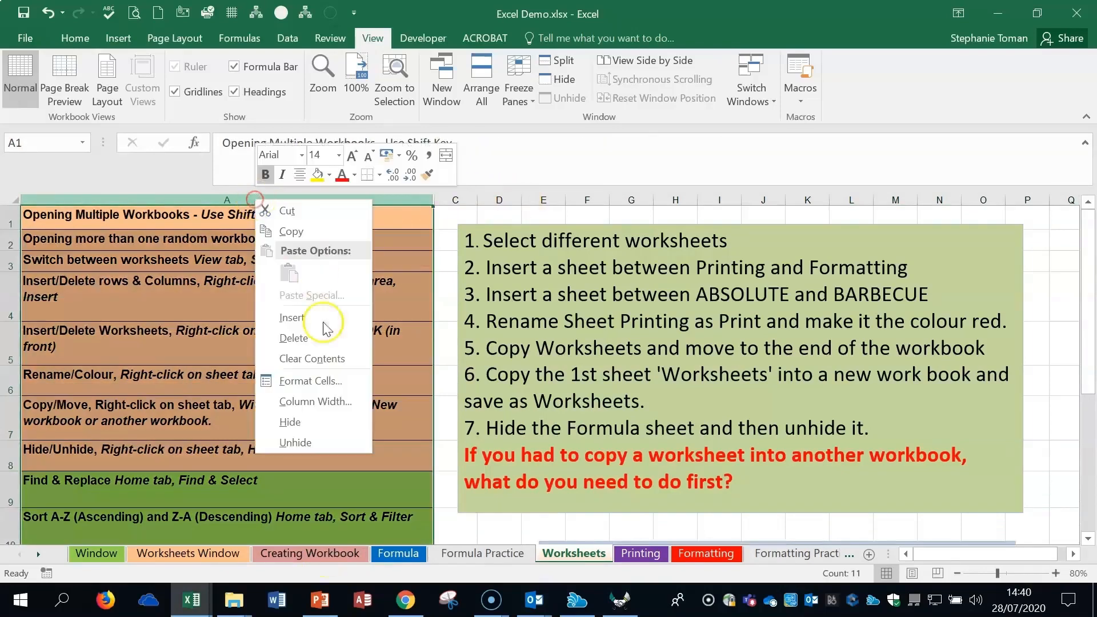
click(306, 426)
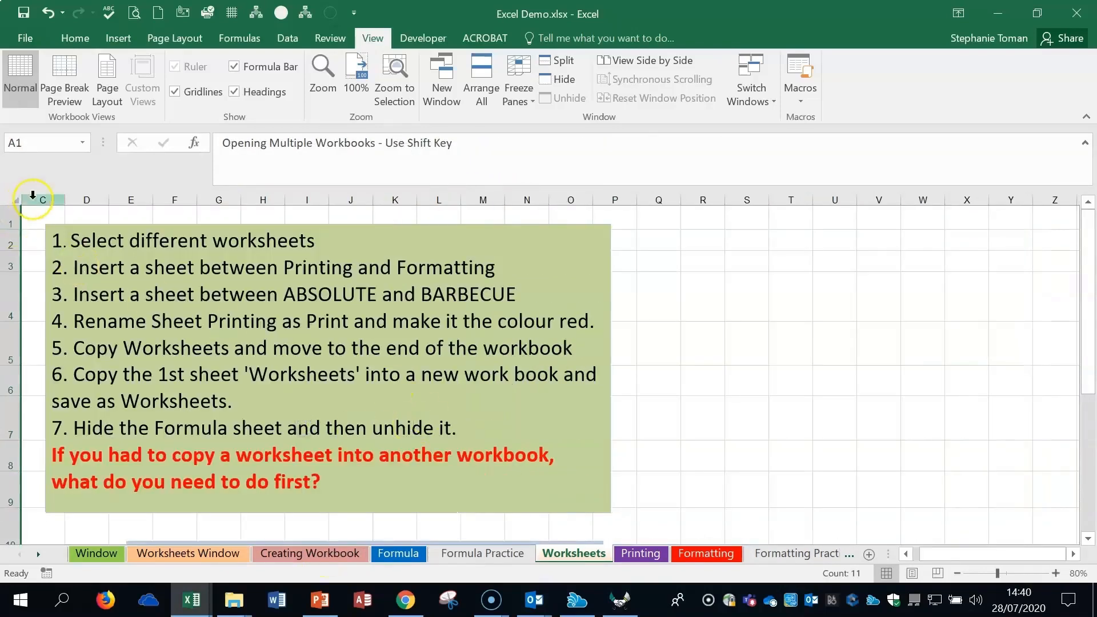
Reveal hidden columns A and B by widening all columns of the sheet together, and widen column A to show its text.
click(11, 197)
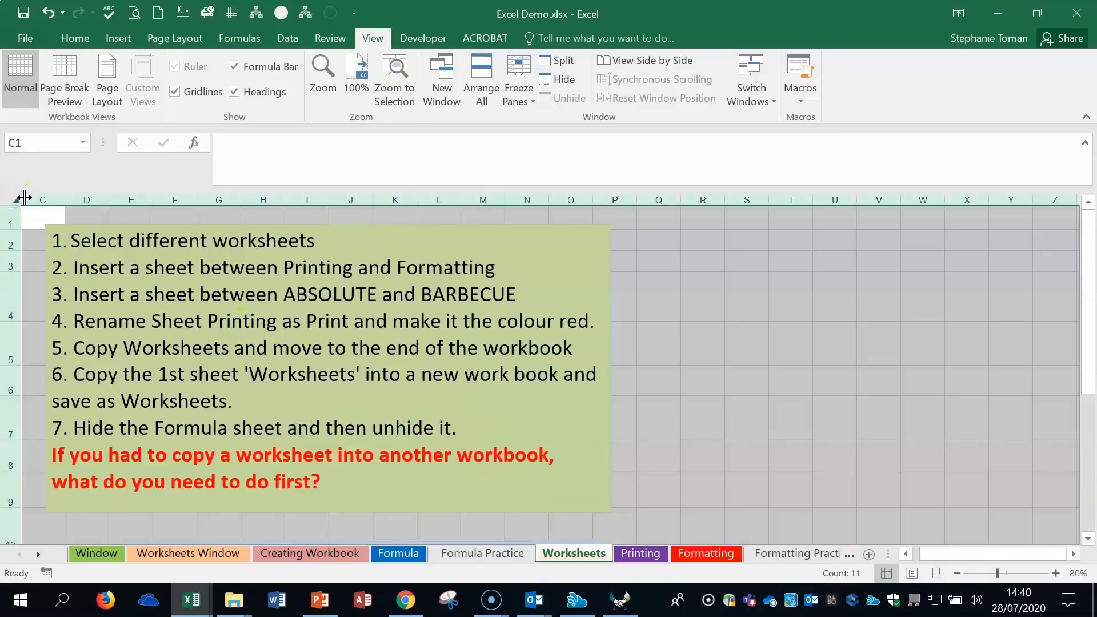
drag(24, 197, 75, 196)
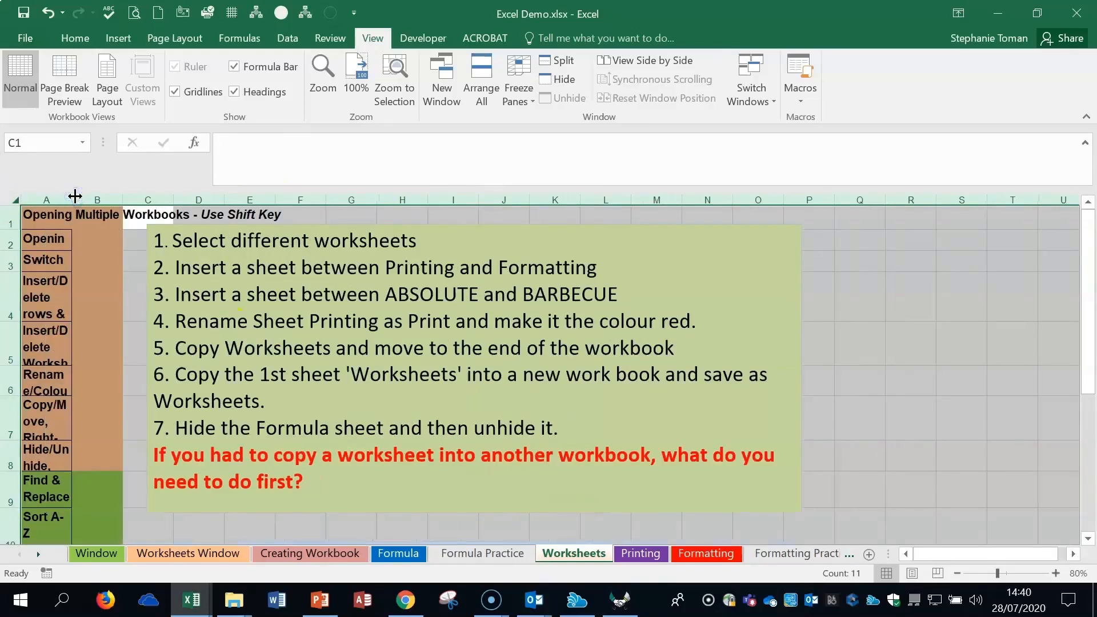
double_click(75, 196)
click(131, 198)
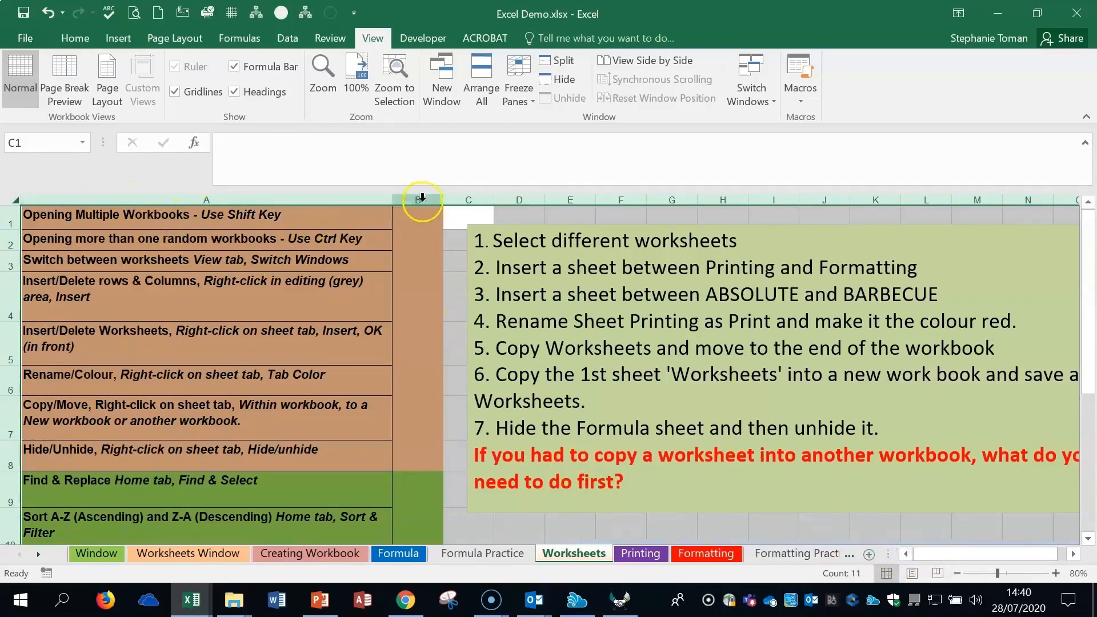
click(412, 351)
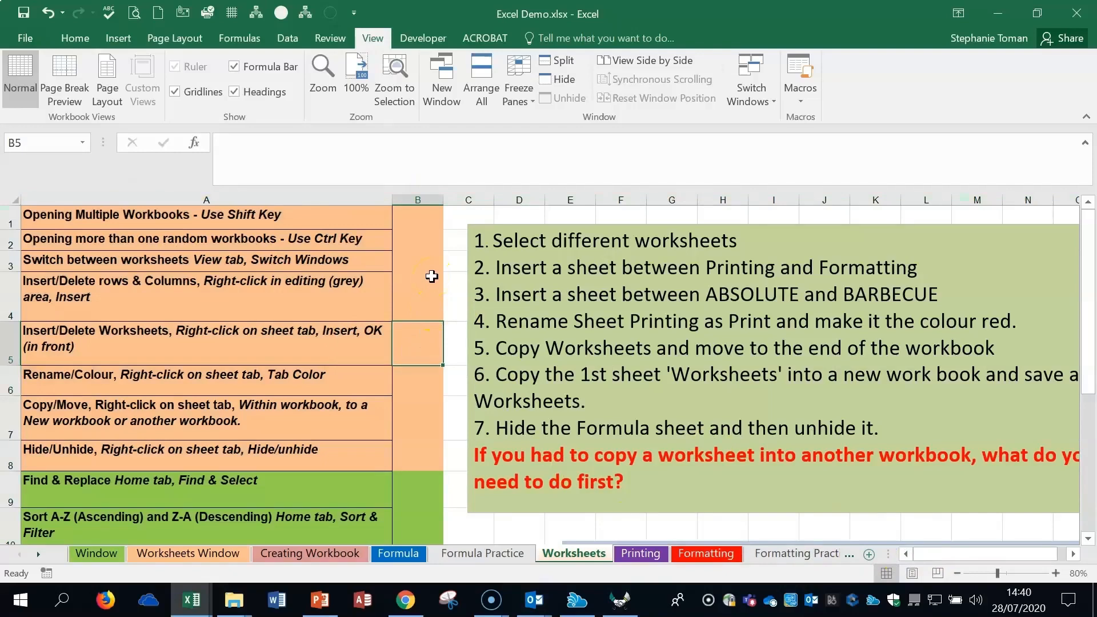
click(231, 460)
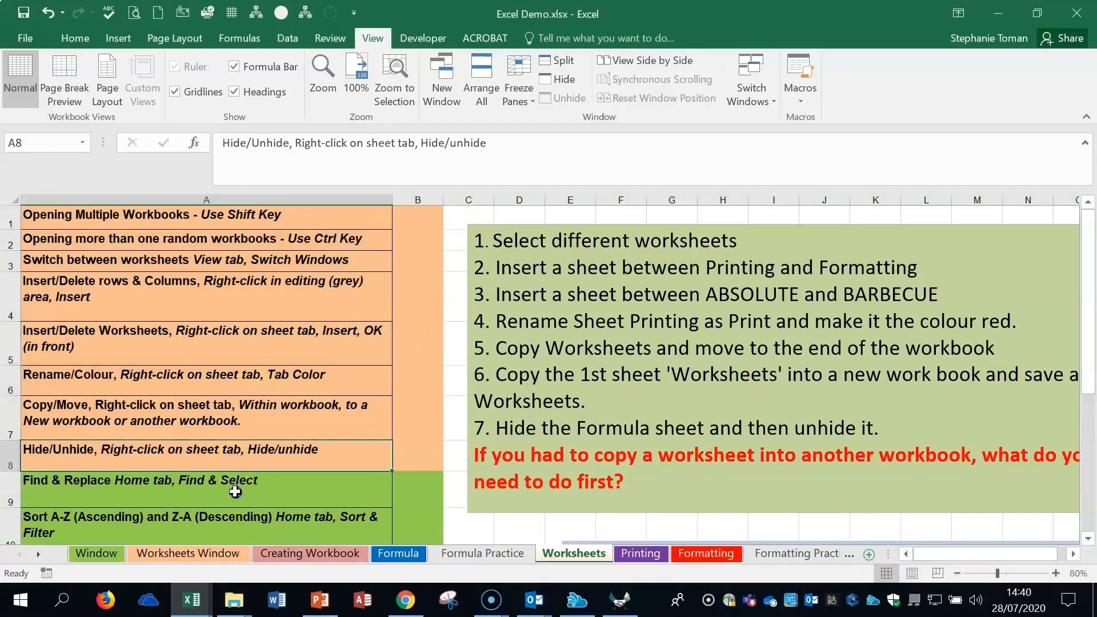
Set up a Find and Replace of Delete with Remove, and find all matching cells on the Worksheets sheet.
click(236, 490)
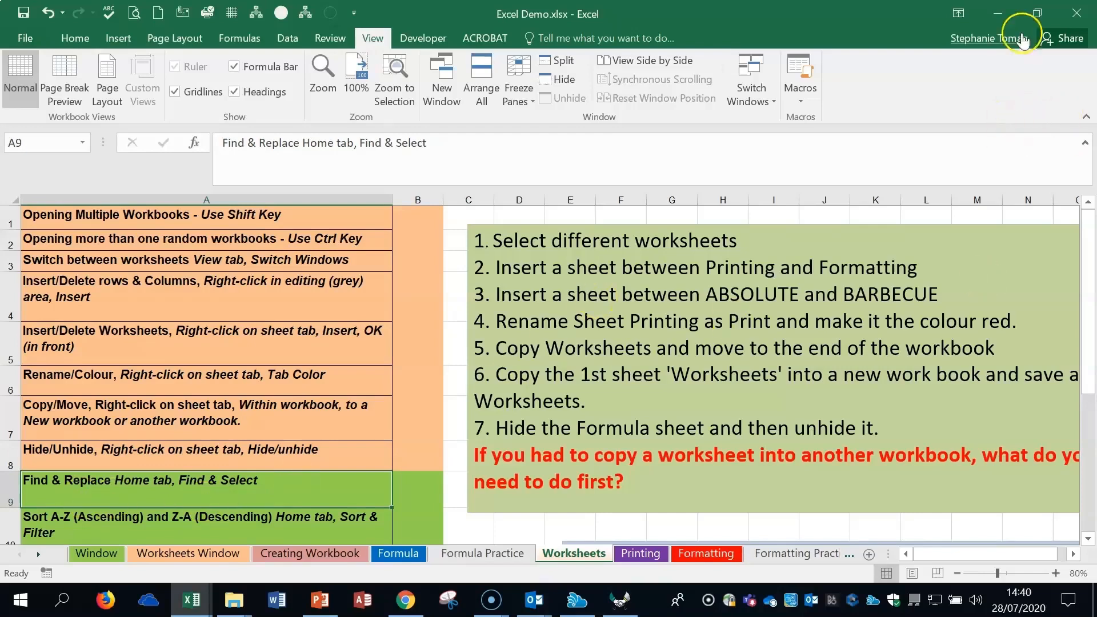
click(74, 37)
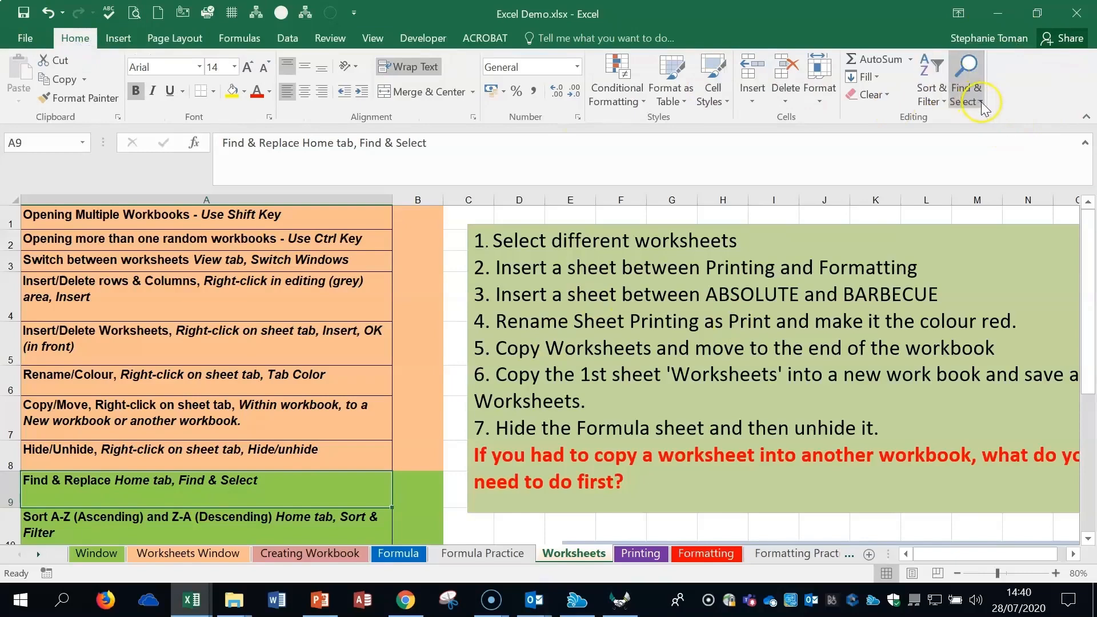
click(966, 86)
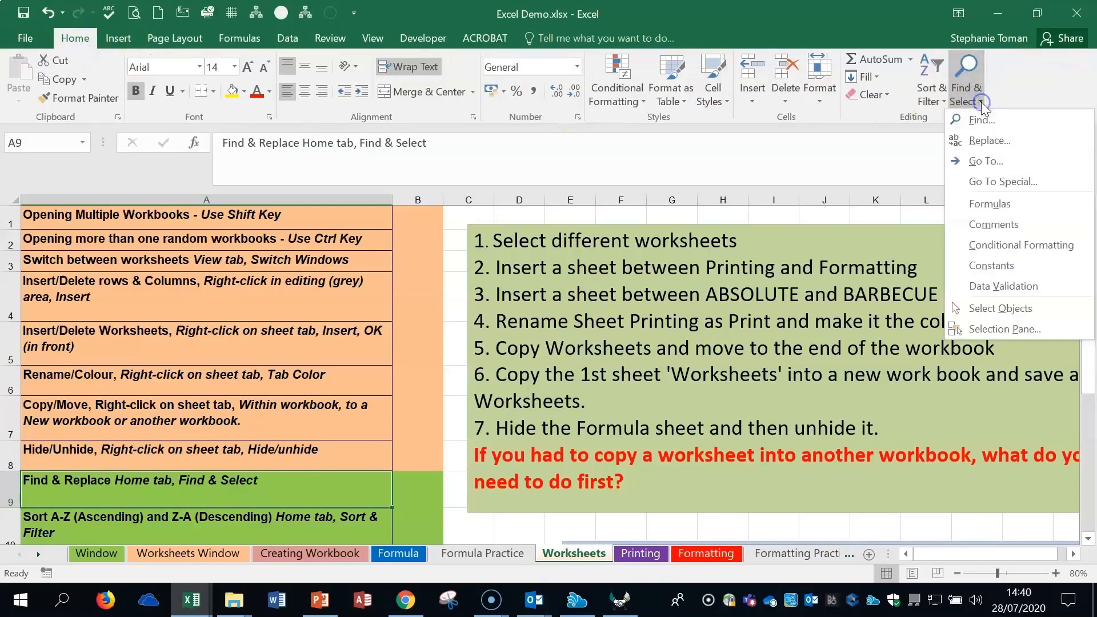
click(1015, 142)
drag(745, 246, 823, 213)
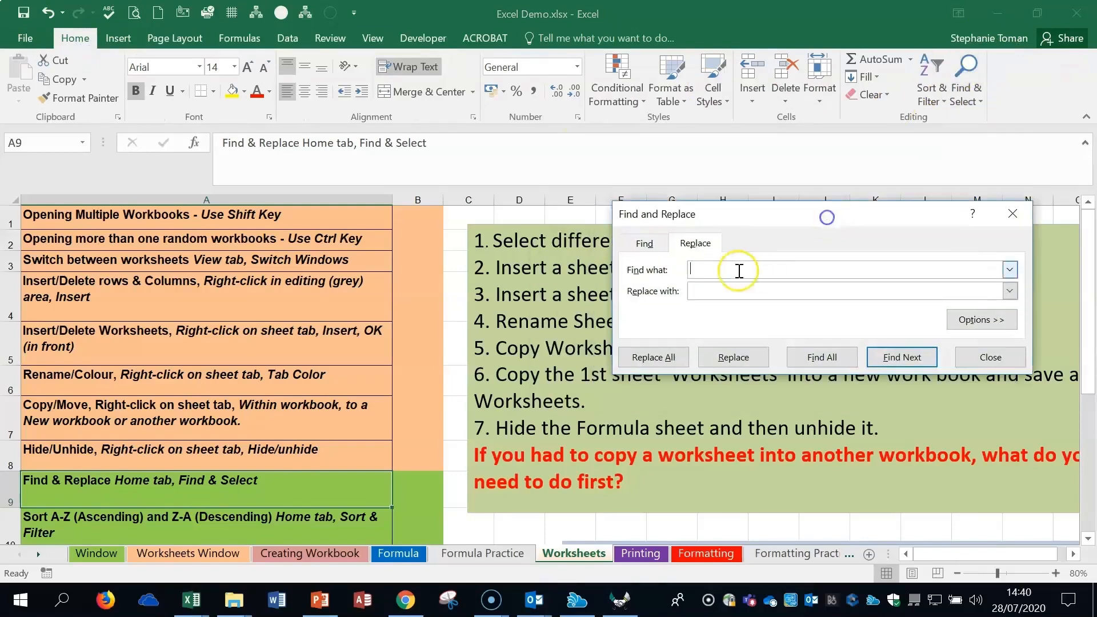
click(696, 270)
click(699, 269)
click(718, 295)
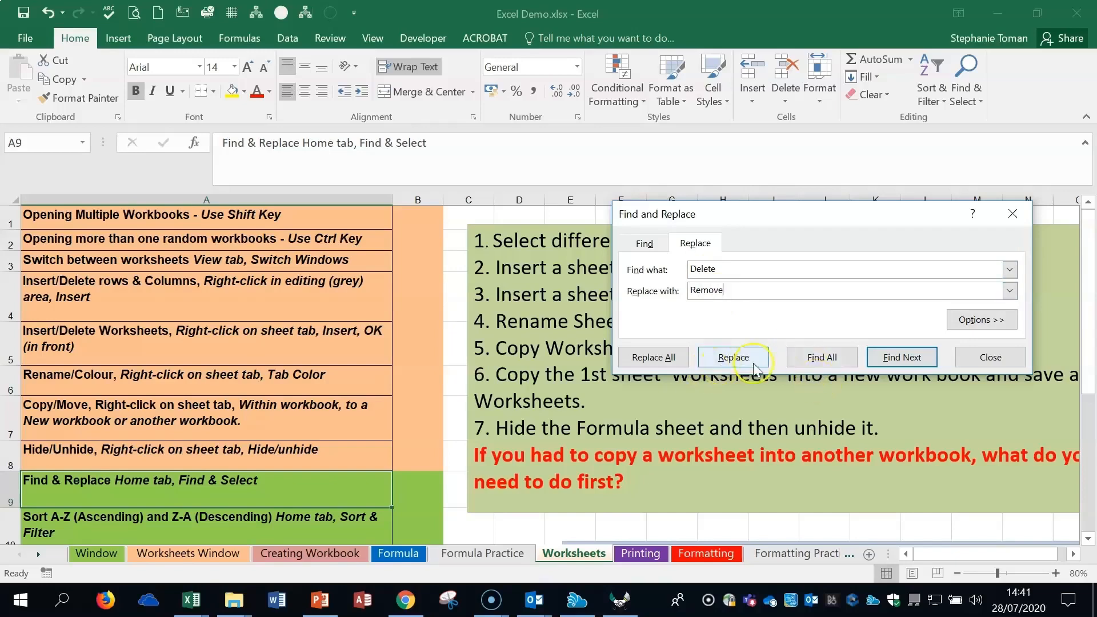
click(834, 363)
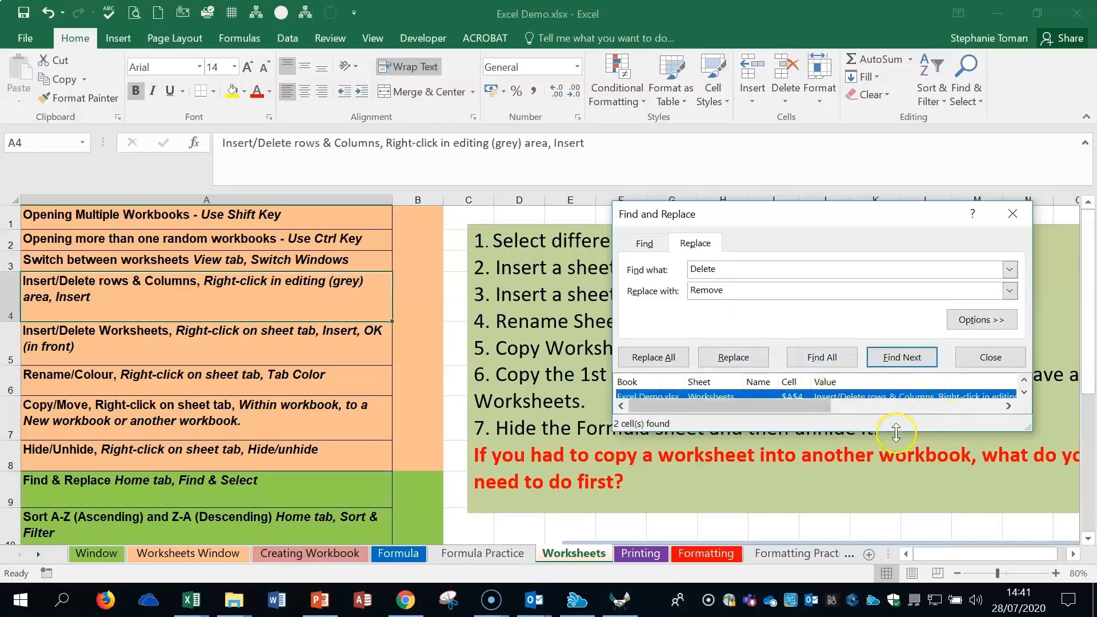
Enlarge the Find and Replace results list, find all cells containing Delete, step through the matches, and close the dialog without replacing.
drag(889, 431, 890, 519)
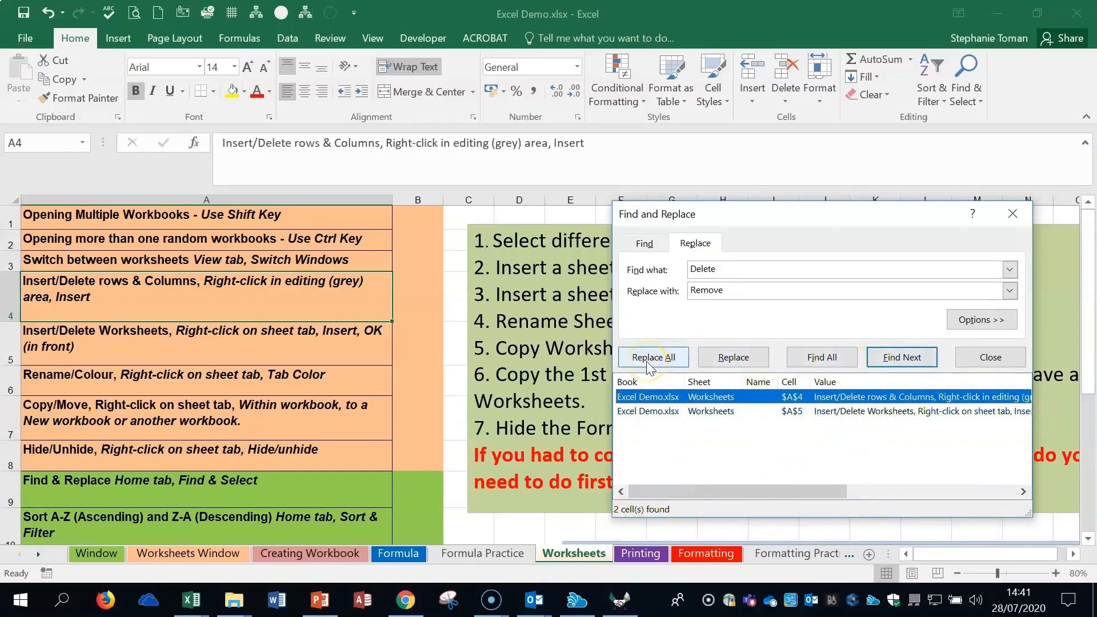
click(829, 358)
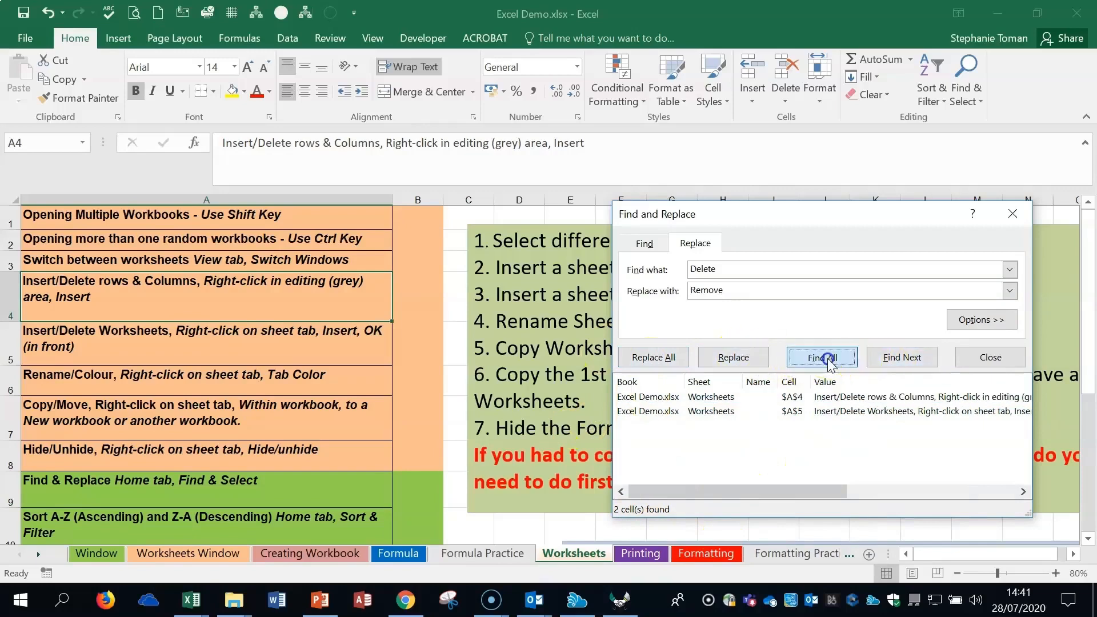
click(892, 359)
click(890, 360)
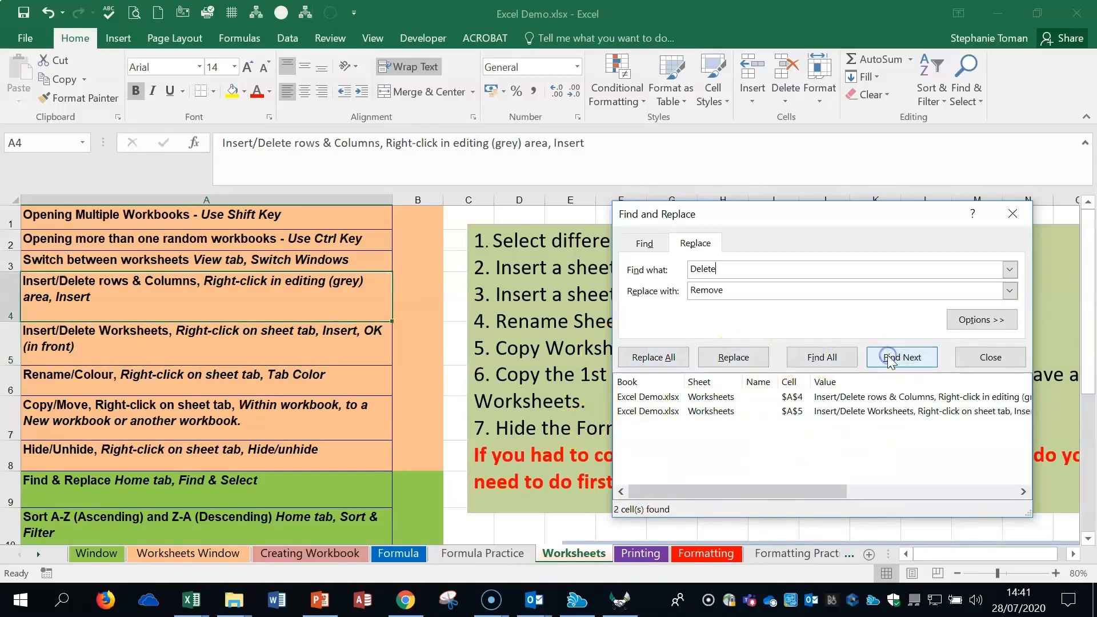
click(890, 360)
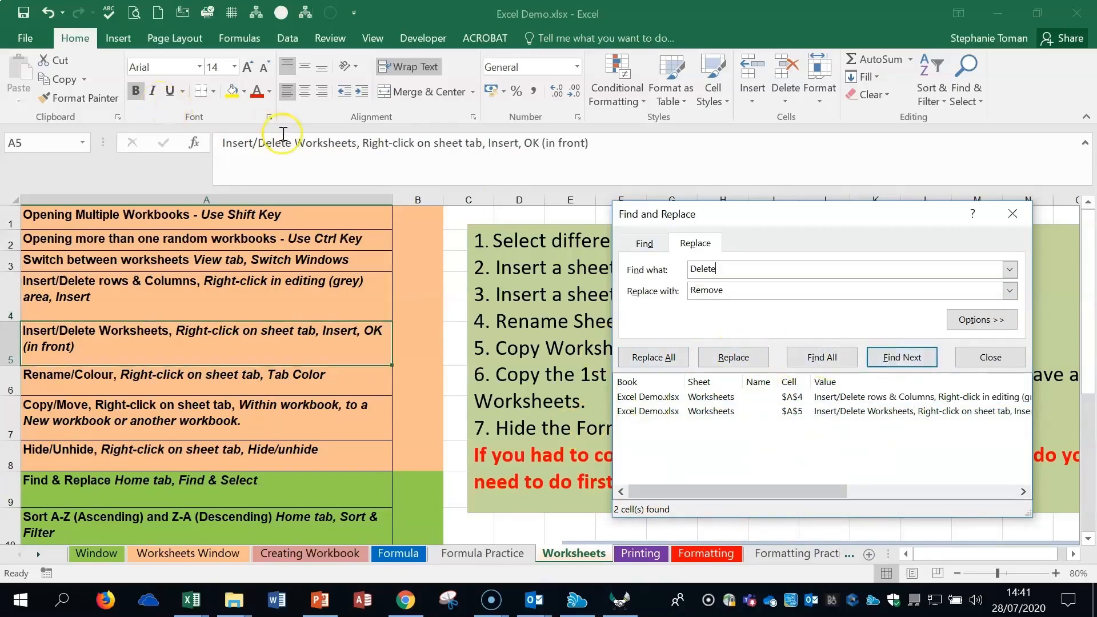
click(1013, 214)
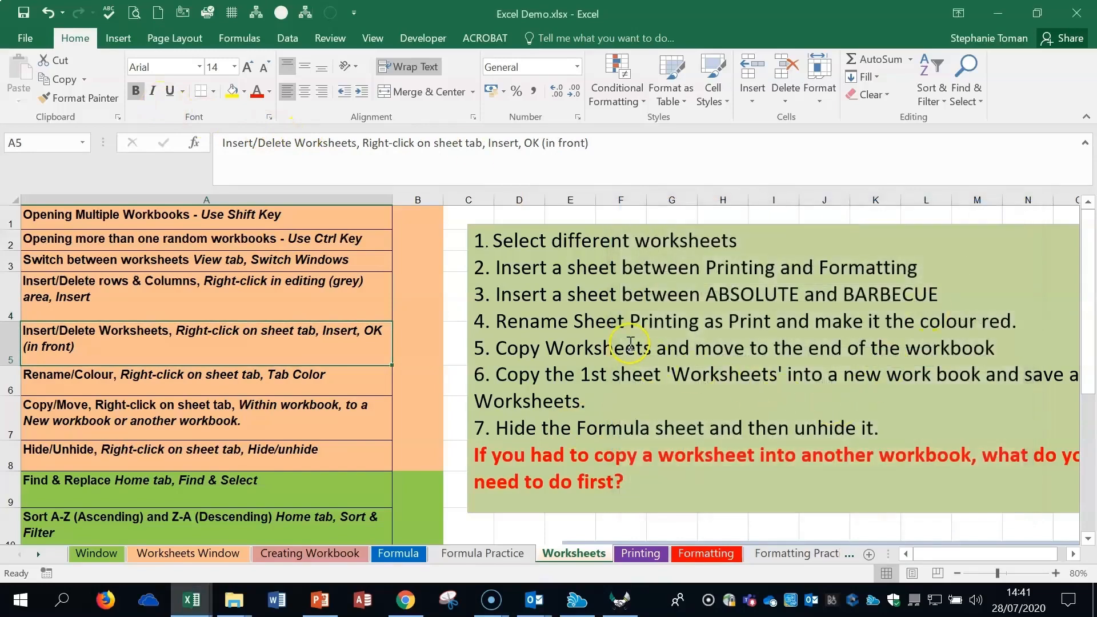
Sort the text entries in column A of the Worksheets sheet from A to Z.
click(270, 494)
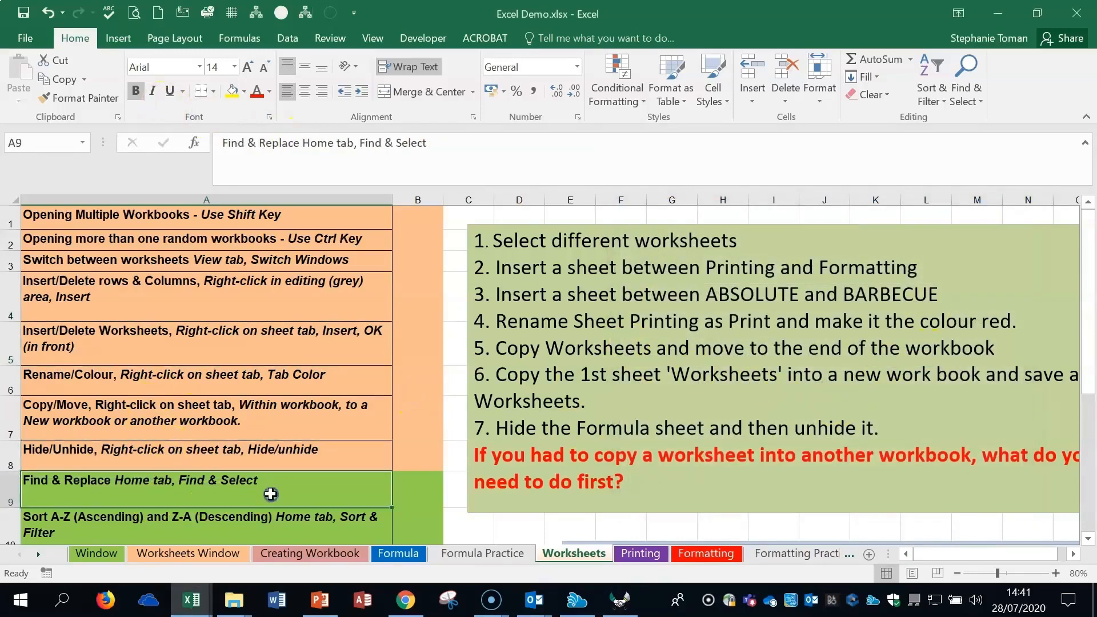
scroll(294, 488, down, 1)
click(246, 472)
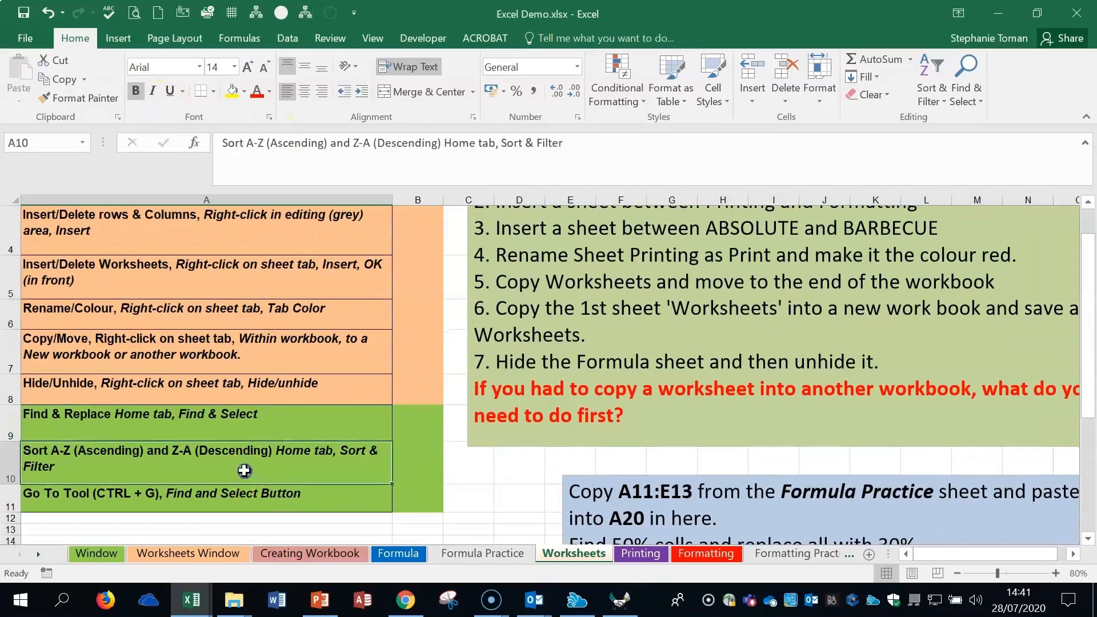
click(148, 220)
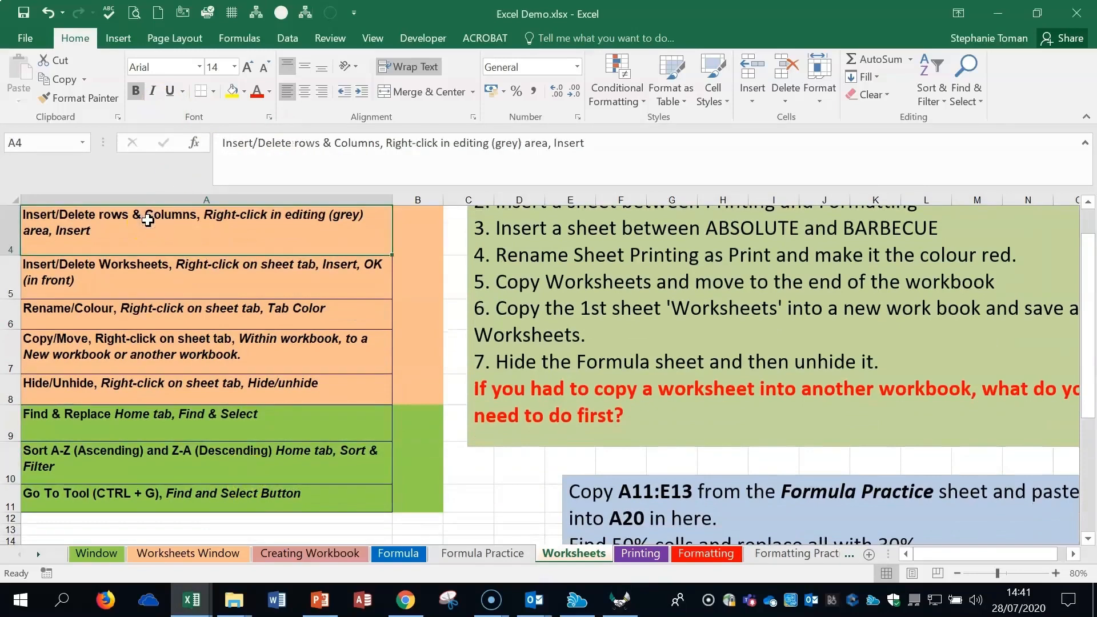
mouse_move(148, 220)
mouse_down()
mouse_move(148, 480)
mouse_move(155, 239)
mouse_up()
click(937, 96)
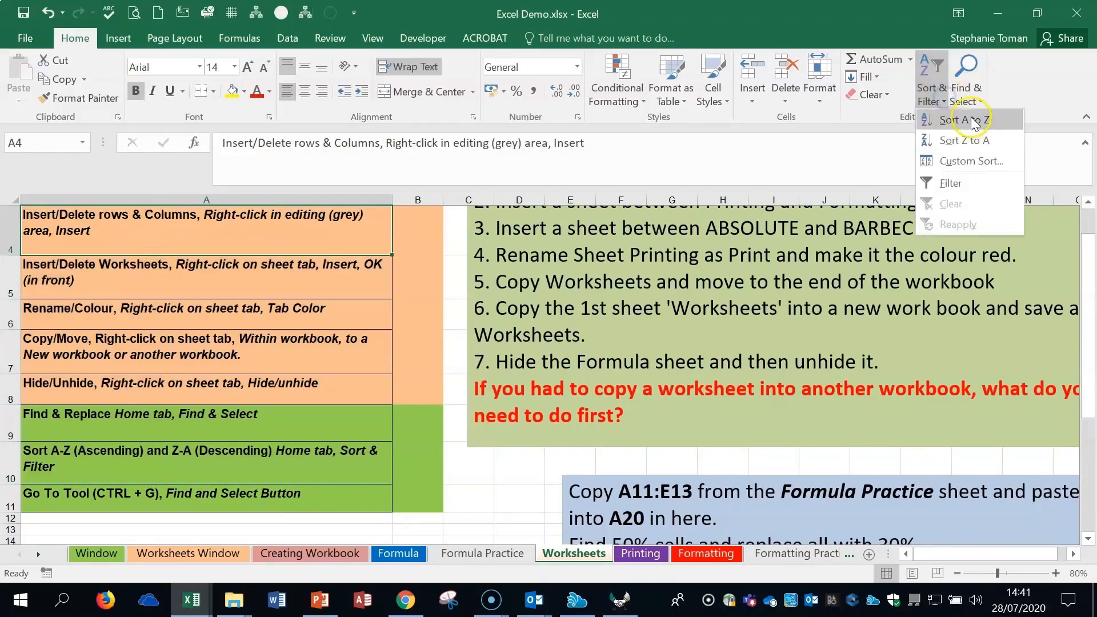
click(974, 123)
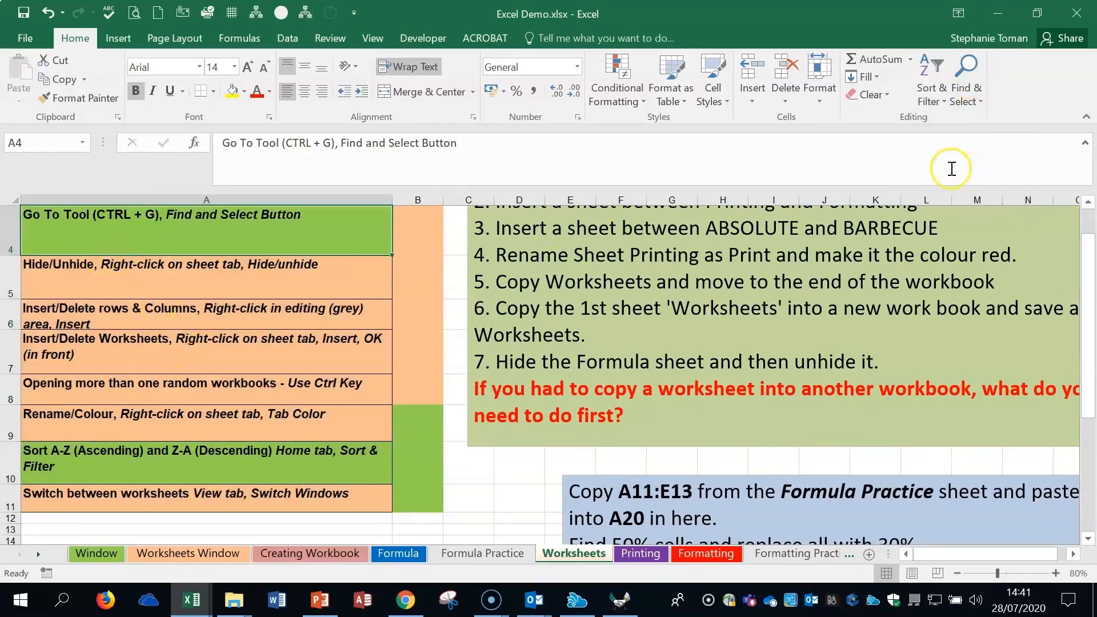
Sort the column A entries from Z to A and check the resulting order.
click(937, 100)
click(967, 143)
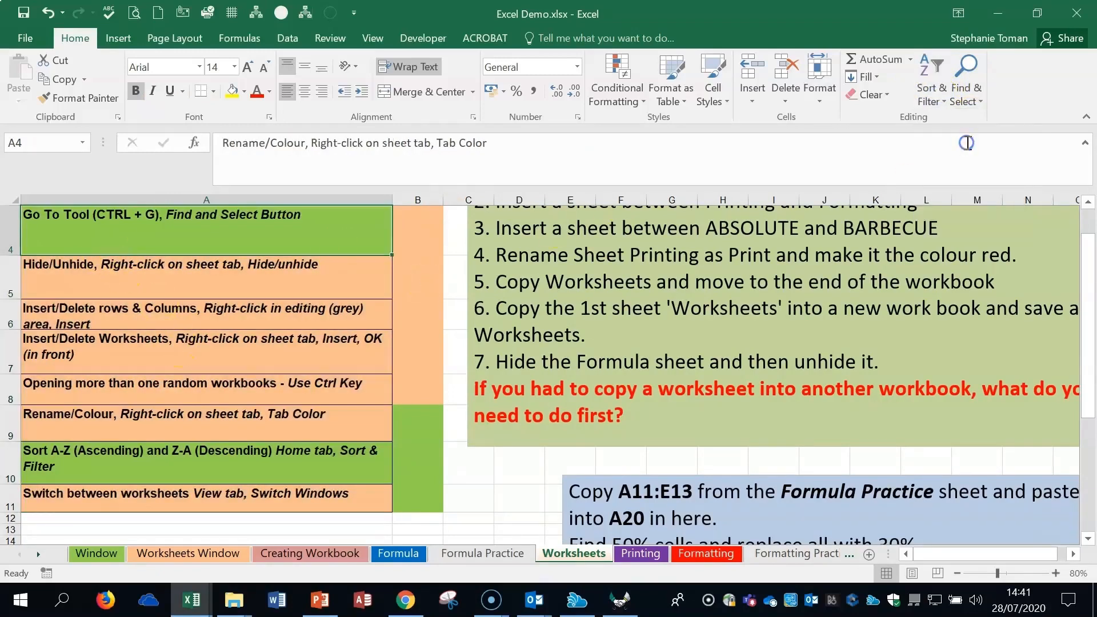
click(236, 474)
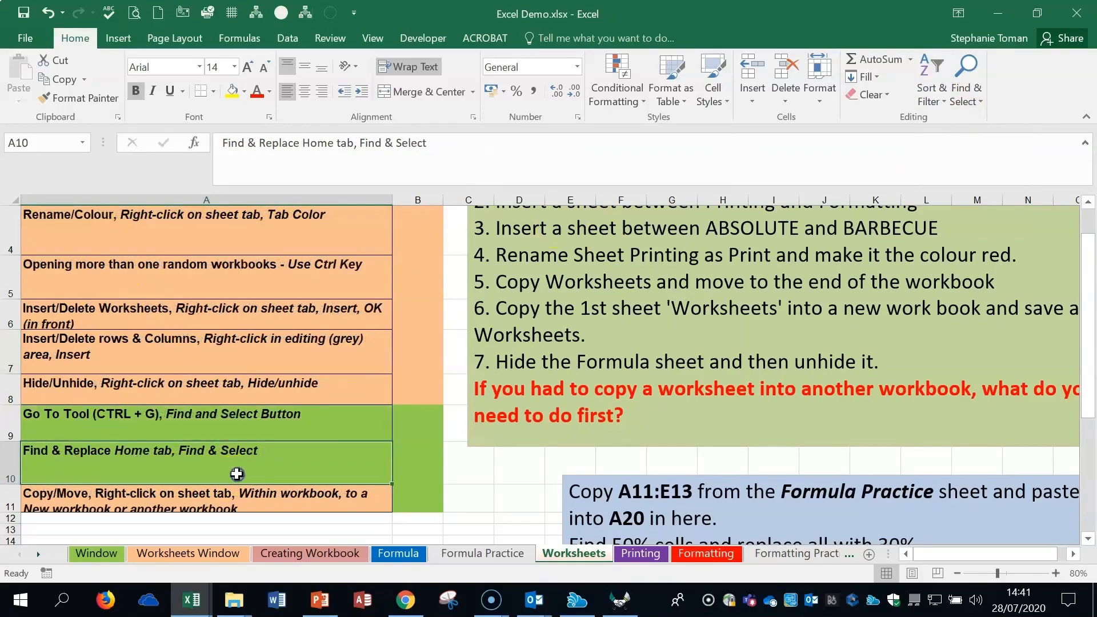
click(268, 350)
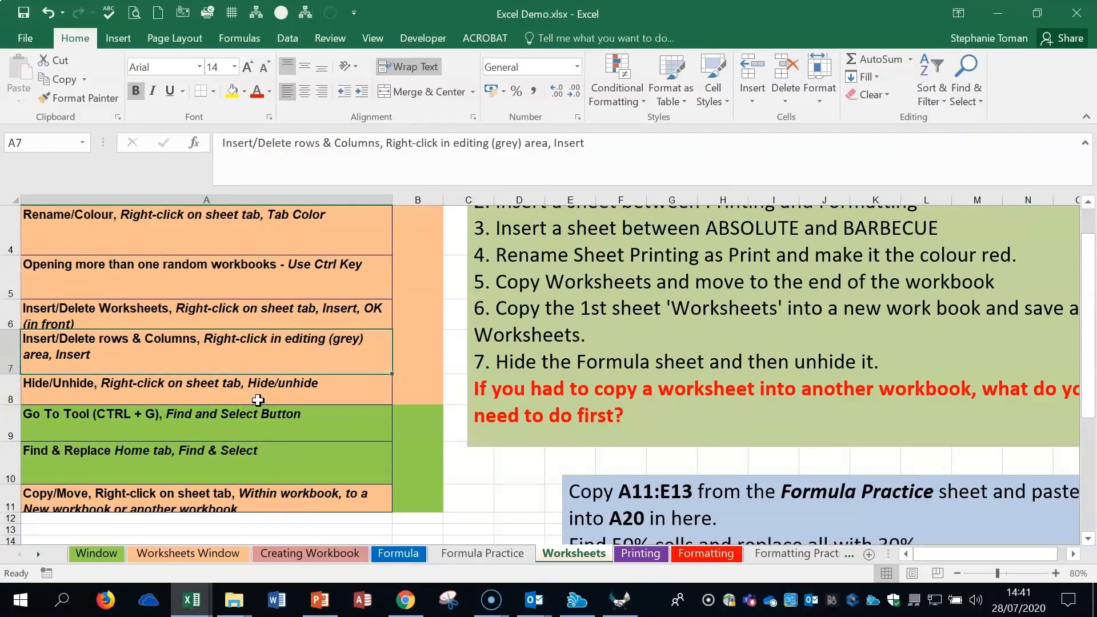
Undo both sorts of column A, redoing any earlier change that was undone by mistake.
click(50, 14)
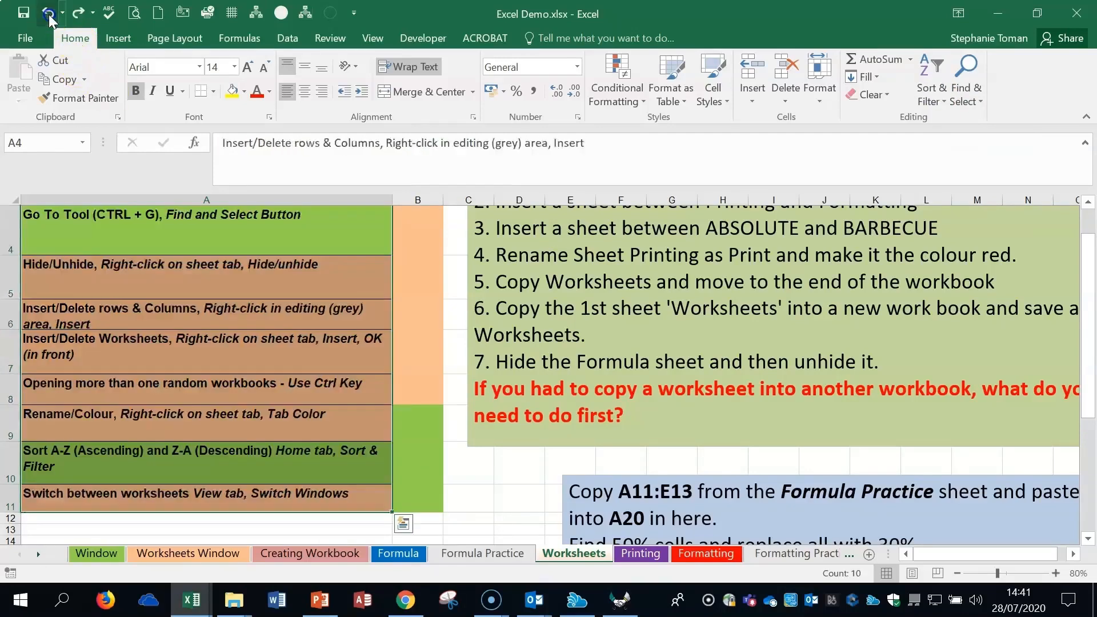
click(49, 14)
click(78, 13)
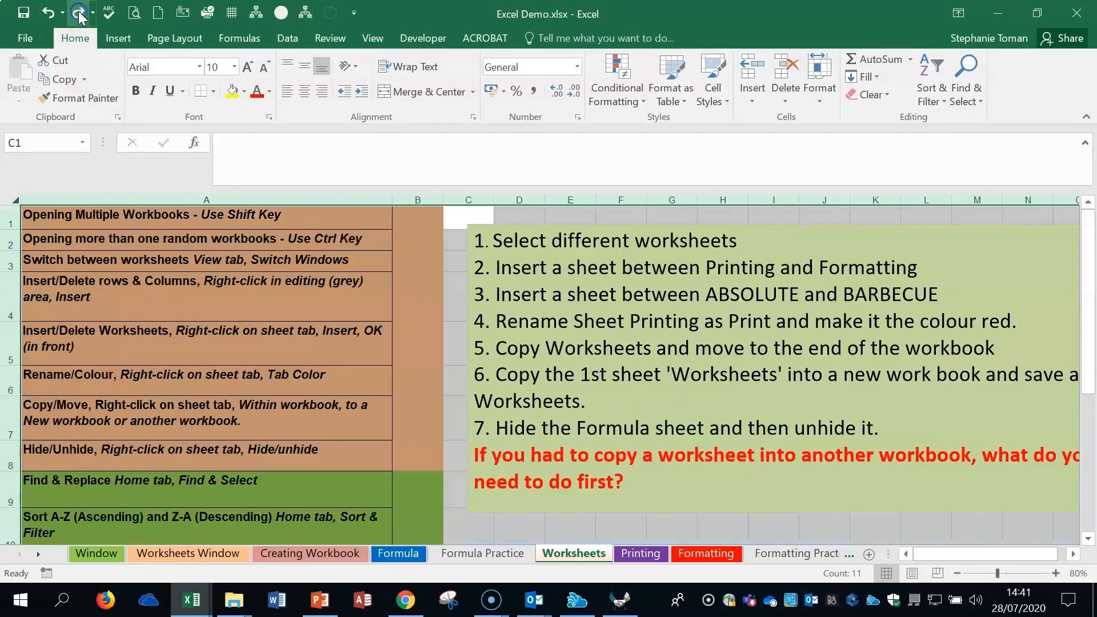
click(291, 497)
Open the Go To dialog from cell A11 to view its destination options, and cancel it.
scroll(294, 480, down, 2)
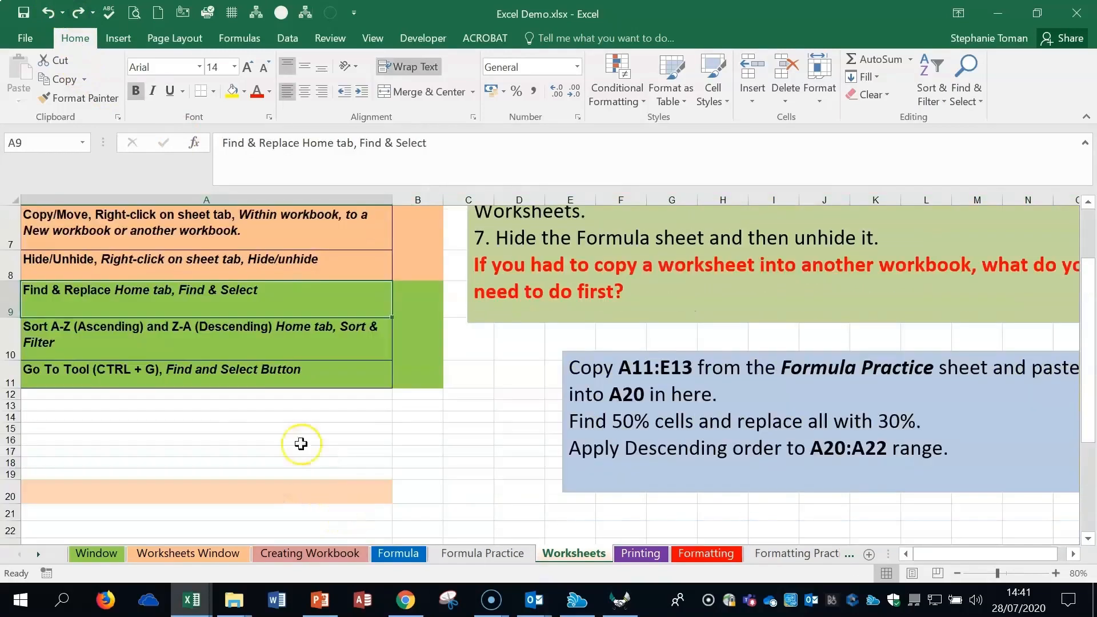
click(234, 380)
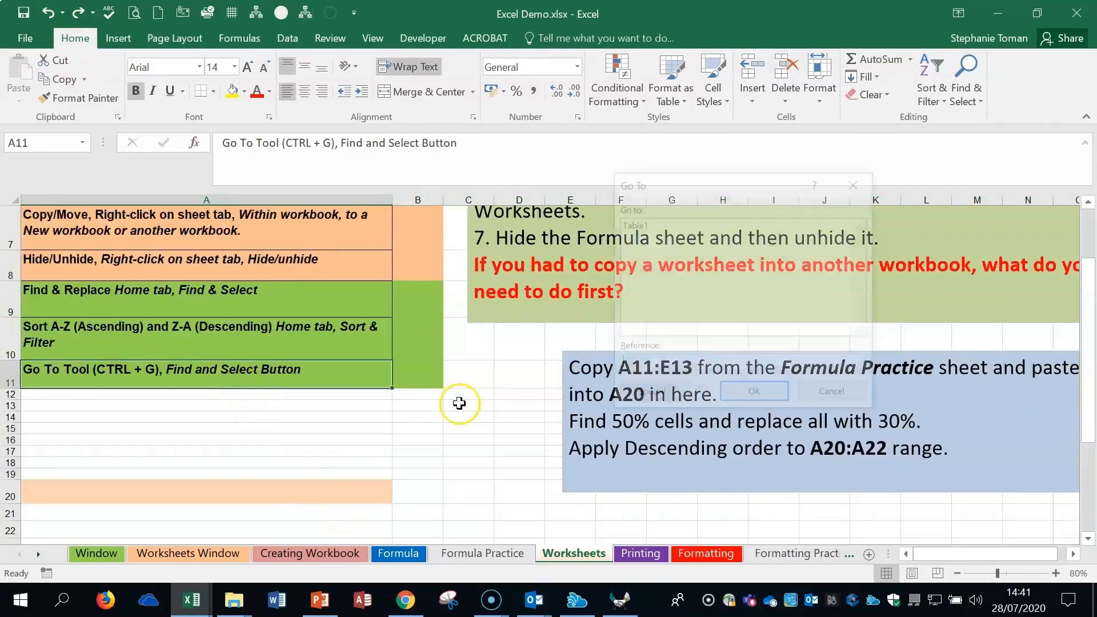
key(ctrl+g)
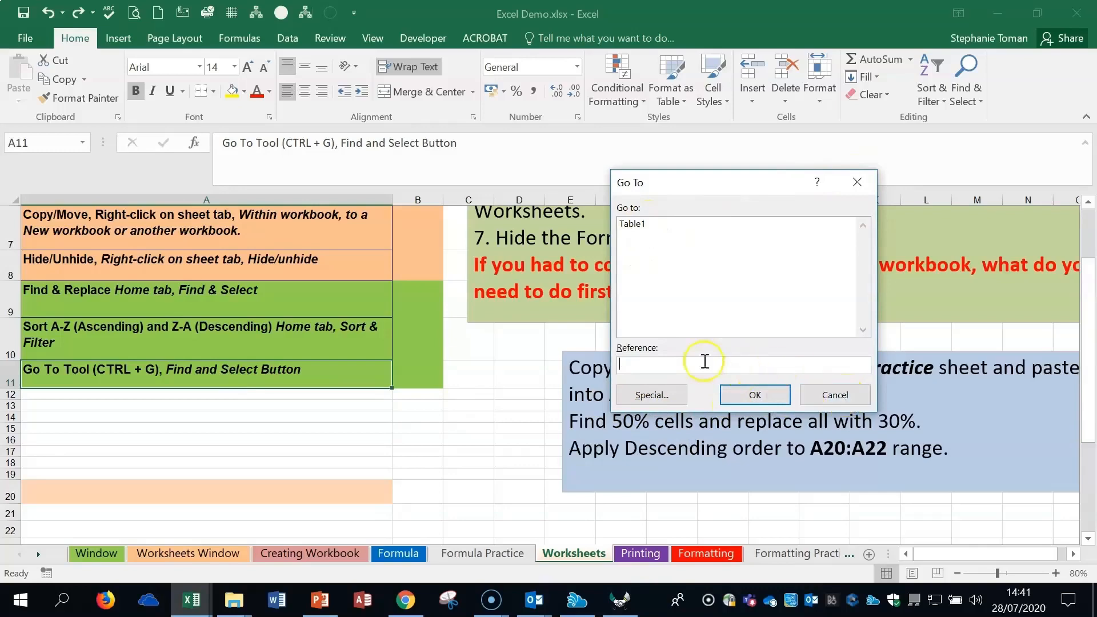
click(835, 396)
click(429, 461)
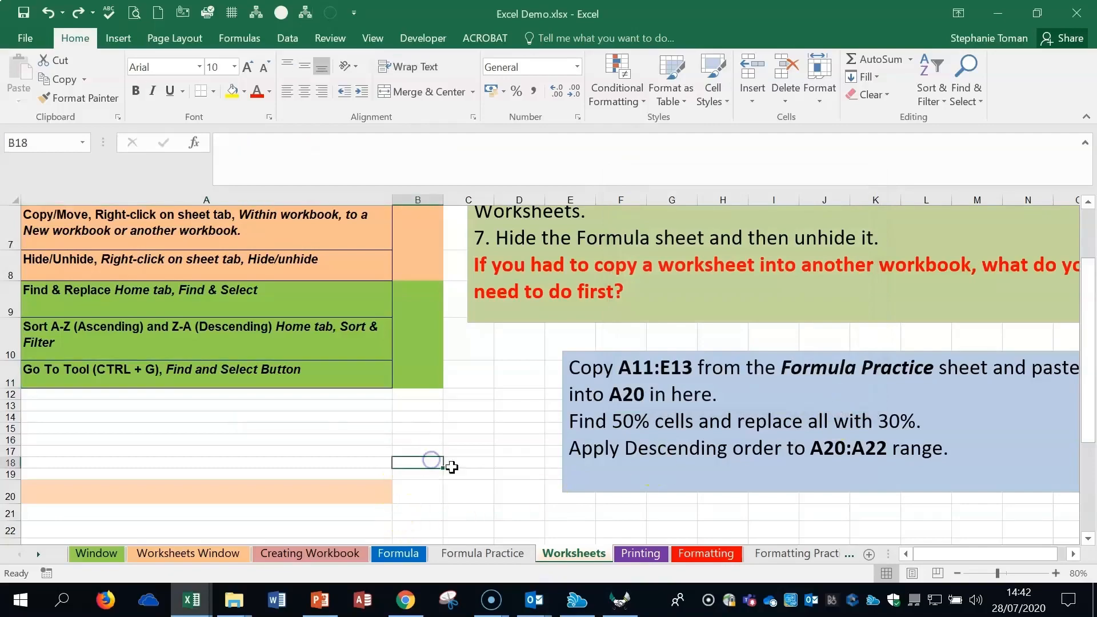